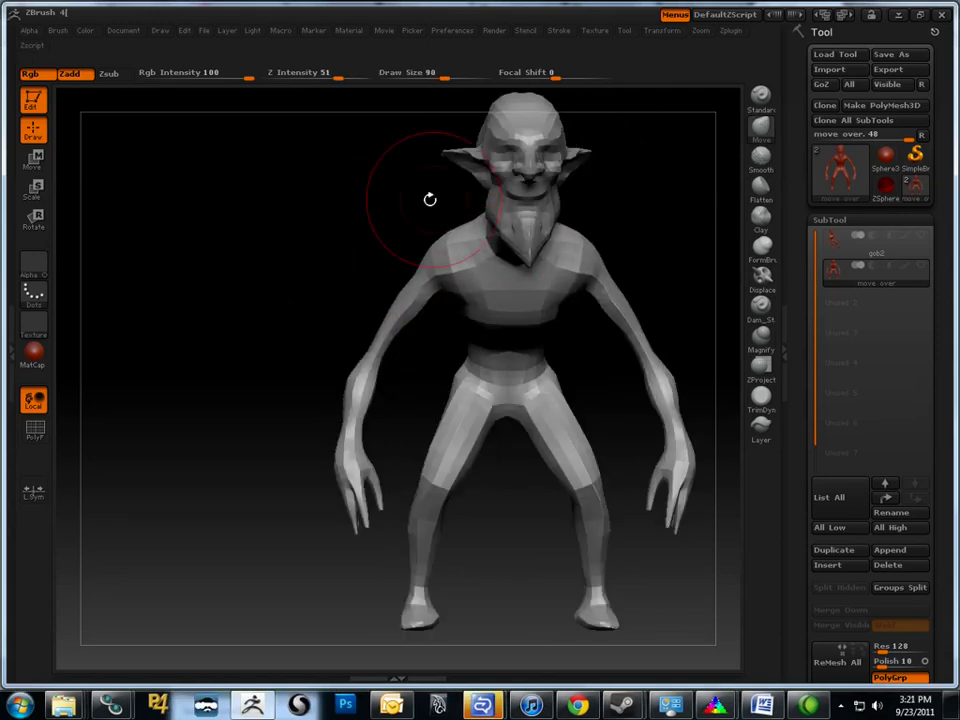
- Try to pull the goblin's beard and face forward and reshape the arm with the Move brush from the side
{"action": "left_click_drag", "start_coordinate": [394, 231], "coordinate": [388, 219]}
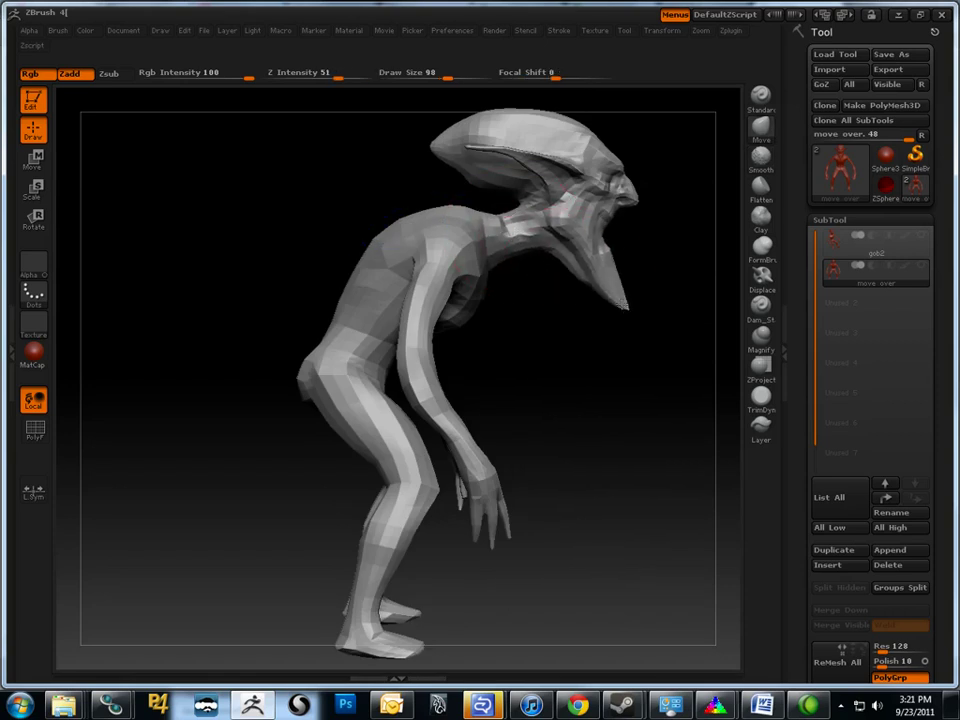
{"action": "mouse_move", "coordinate": [593, 258]}
{"action": "left_mouse_down"}
{"action": "mouse_move", "coordinate": [636, 287]}
{"action": "mouse_move", "coordinate": [606, 268]}
{"action": "left_mouse_up"}
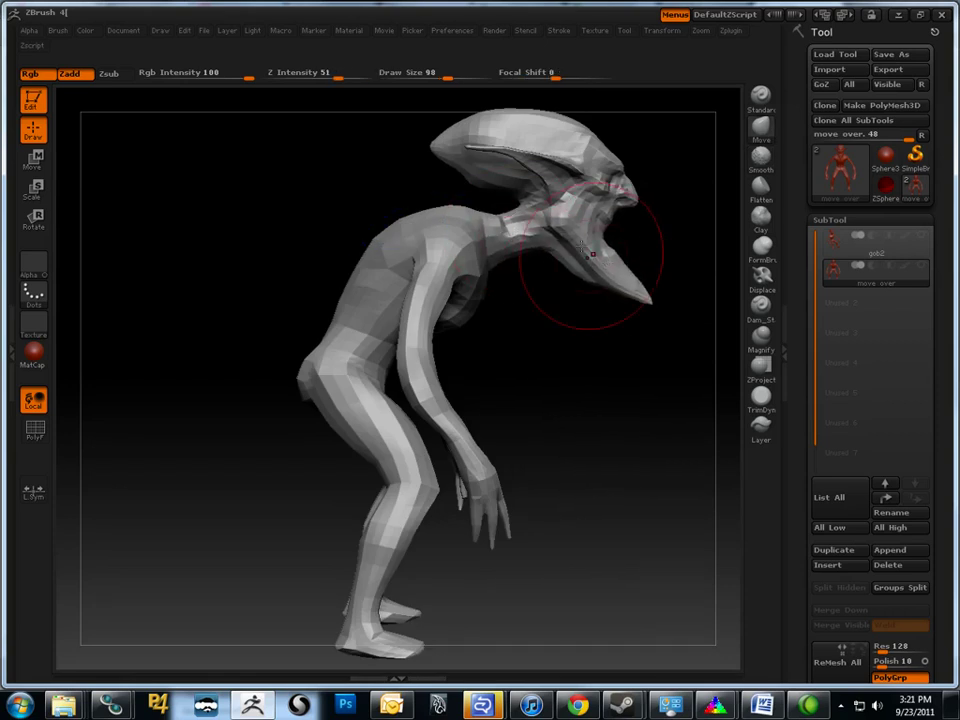
{"action": "key", "text": "bracketleft"}
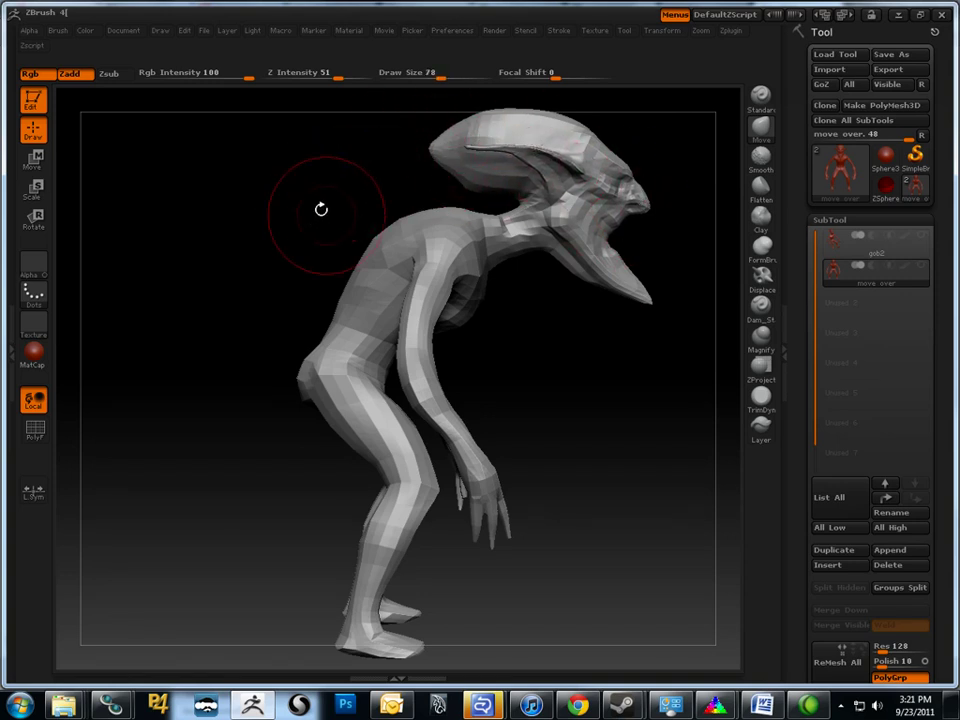
{"action": "mouse_move", "coordinate": [418, 360]}
{"action": "left_mouse_down"}
{"action": "mouse_move", "coordinate": [357, 348]}
{"action": "mouse_move", "coordinate": [409, 333]}
{"action": "left_mouse_up"}
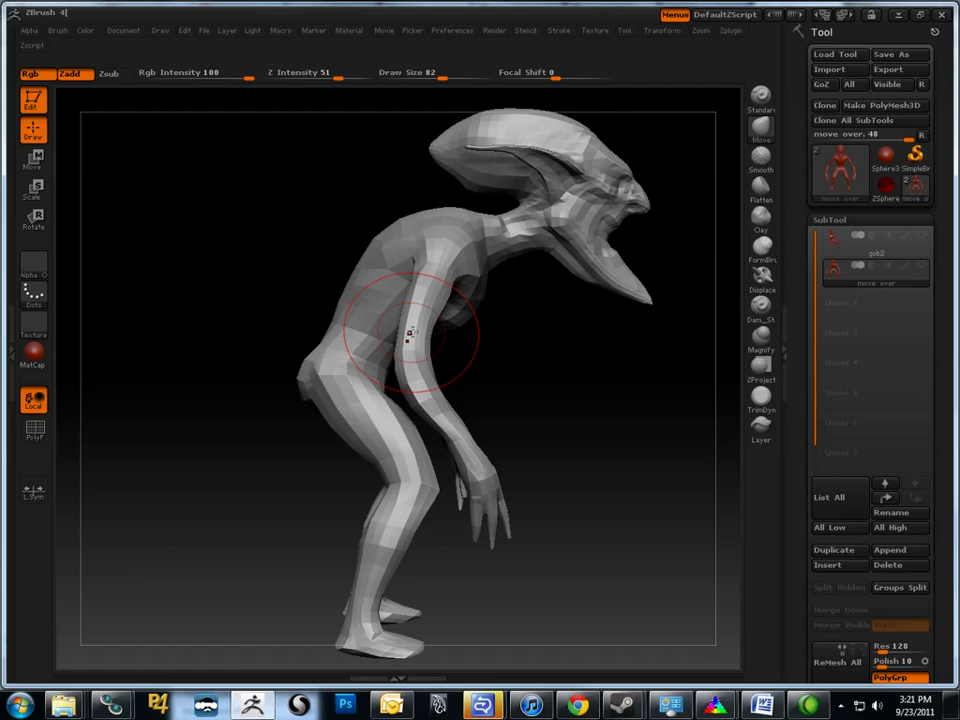
- Undo the Move brush changes made to the goblin's arm, face and beard
{"action": "key", "text": "ctrl+z"}
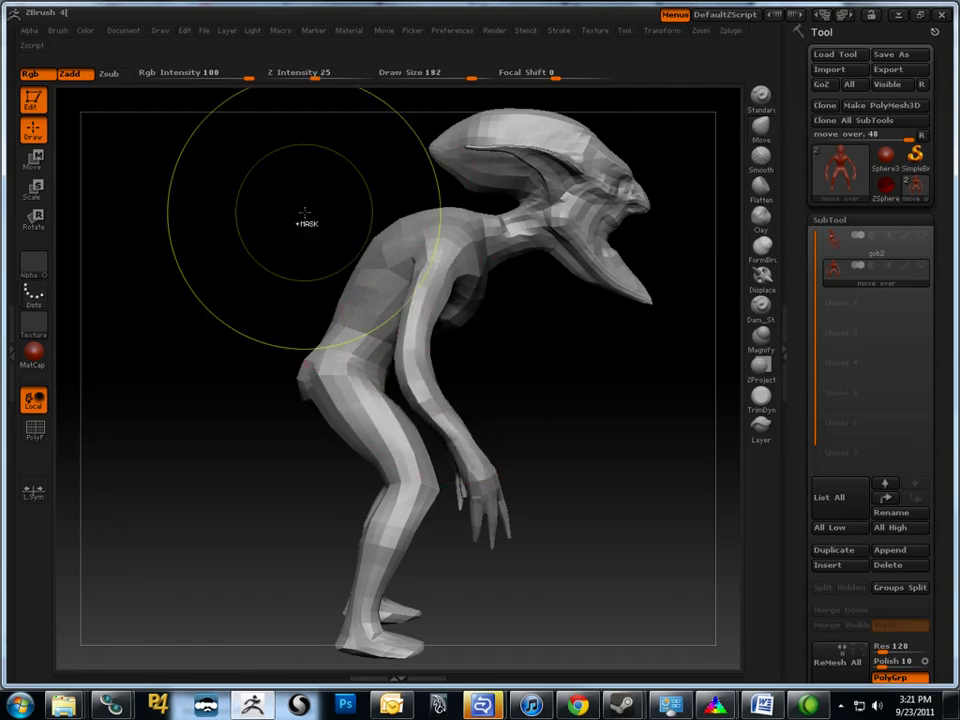
{"action": "key", "text": "ctrl+z"}
{"action": "key", "text": "ctrl+z"}
{"action": "key", "text": "ctrl+z"}
{"action": "key", "text": "ctrl+z"}
{"action": "key", "text": "ctrl+z"}
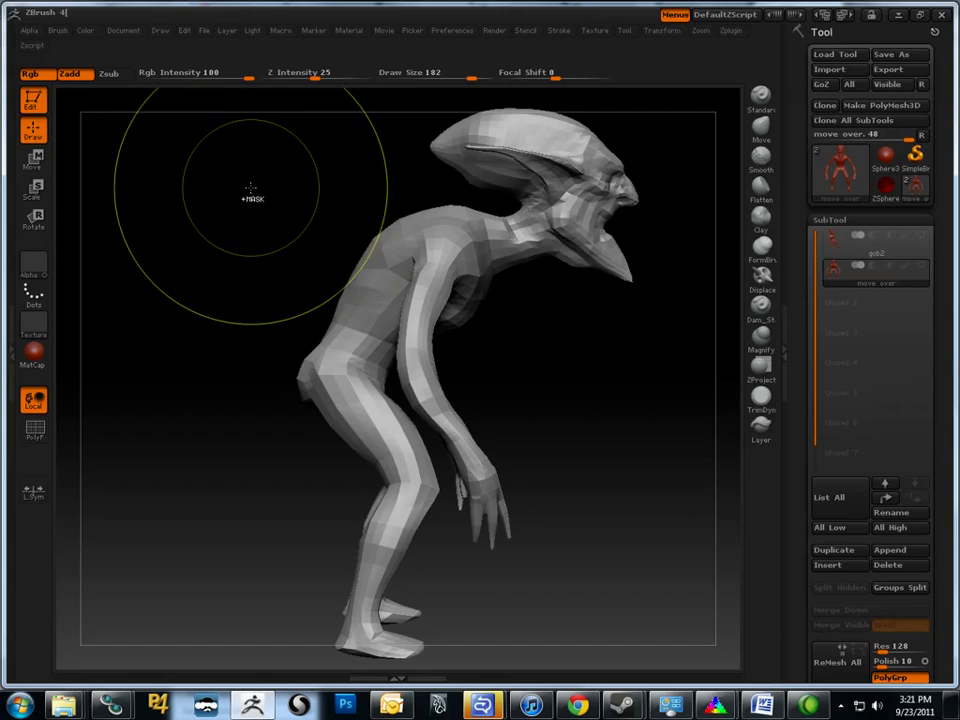
- Switch through the transpose modes back to Transpose Move and lay an action line down the goblin's arm from the upper arm
{"action": "left_click_drag", "start_coordinate": [220, 251], "coordinate": [176, 249]}
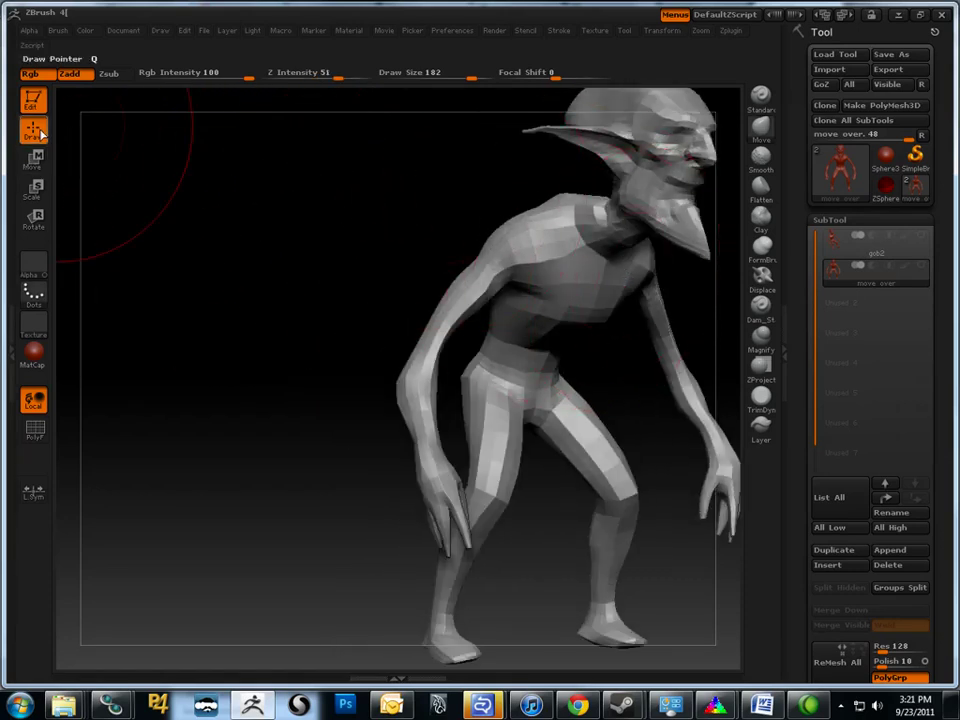
{"action": "left_click", "coordinate": [31, 160]}
{"action": "left_click_drag", "start_coordinate": [312, 216], "coordinate": [87, 219]}
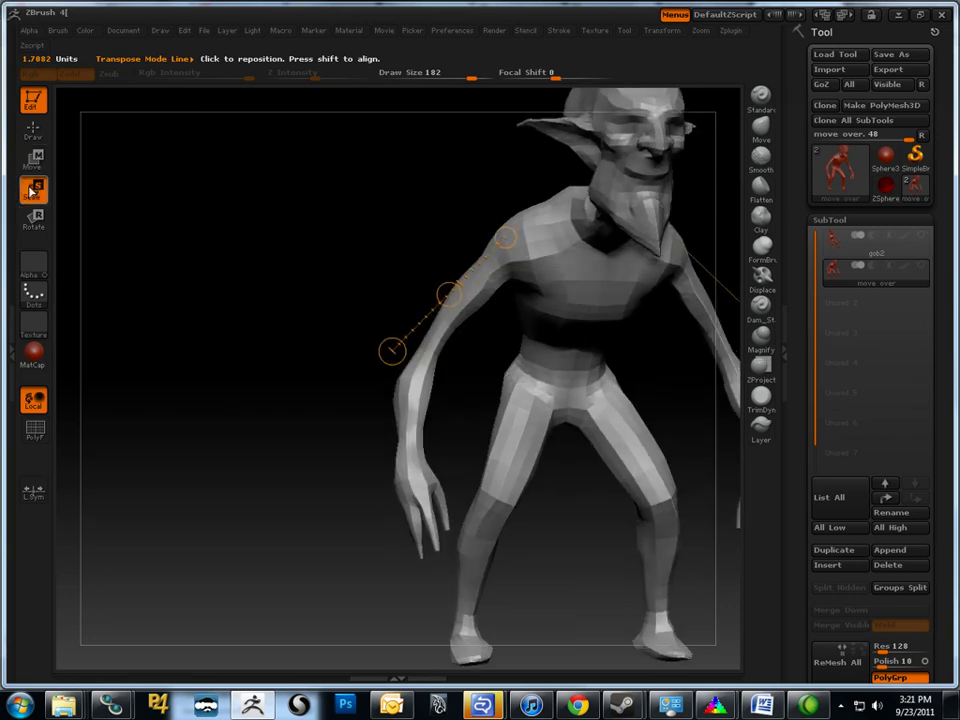
{"action": "left_click", "coordinate": [34, 189]}
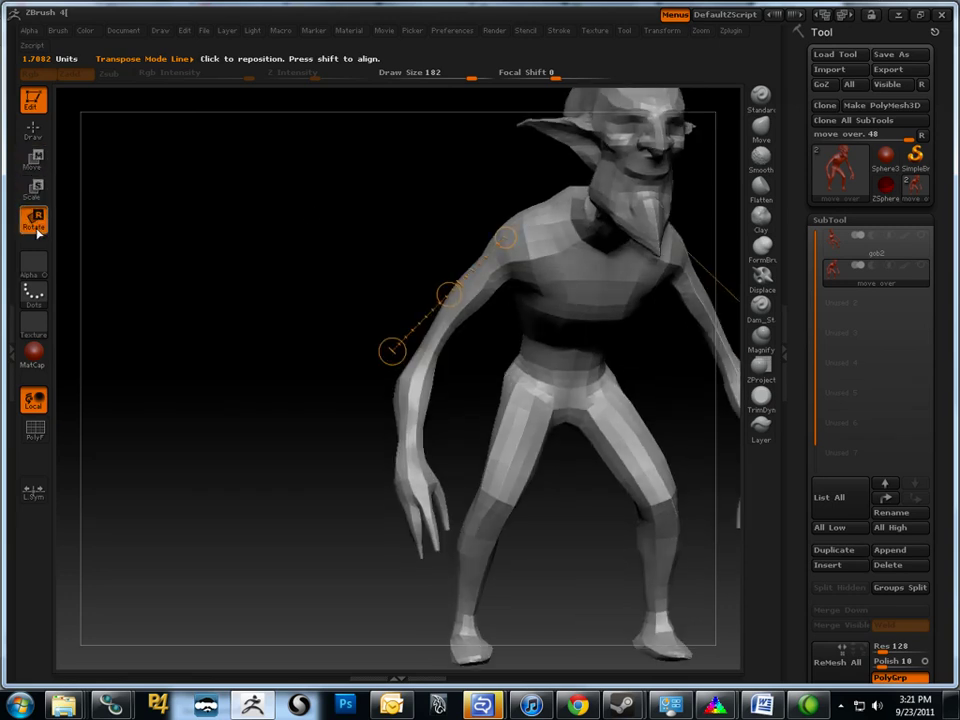
{"action": "left_click_drag", "start_coordinate": [316, 271], "coordinate": [291, 256]}
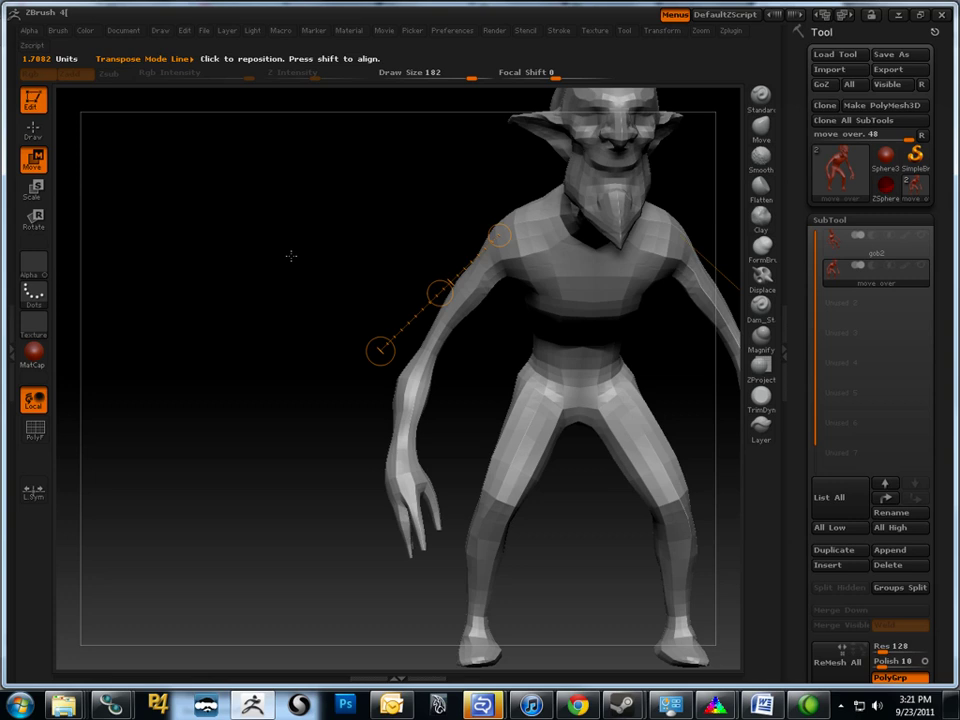
{"action": "left_click_drag", "start_coordinate": [487, 268], "coordinate": [392, 424]}
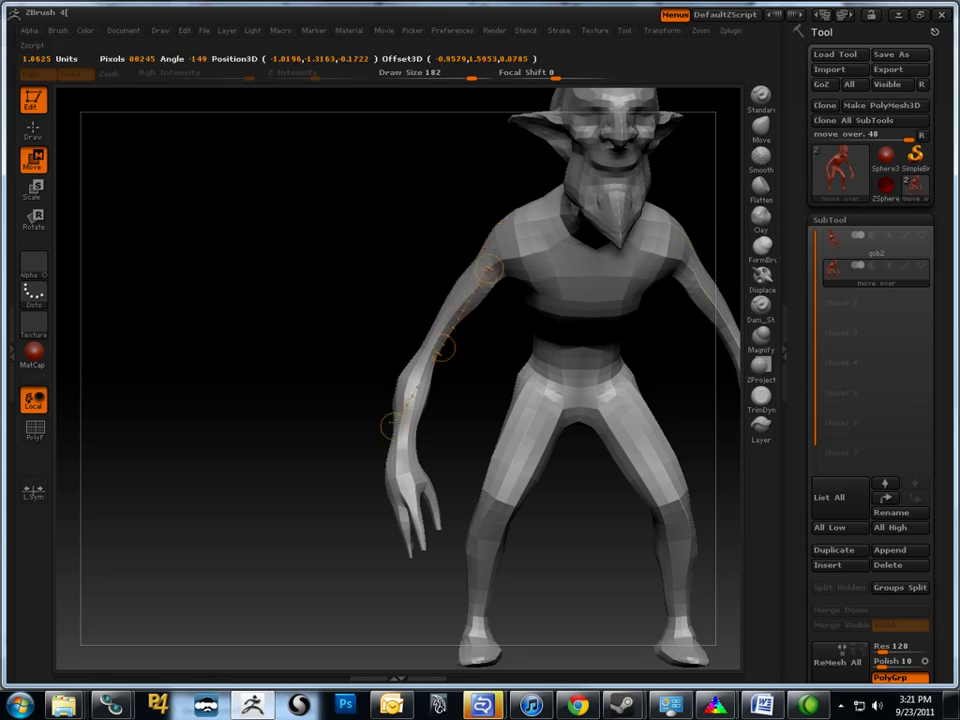
{"action": "left_click_drag", "start_coordinate": [405, 373], "coordinate": [395, 224]}
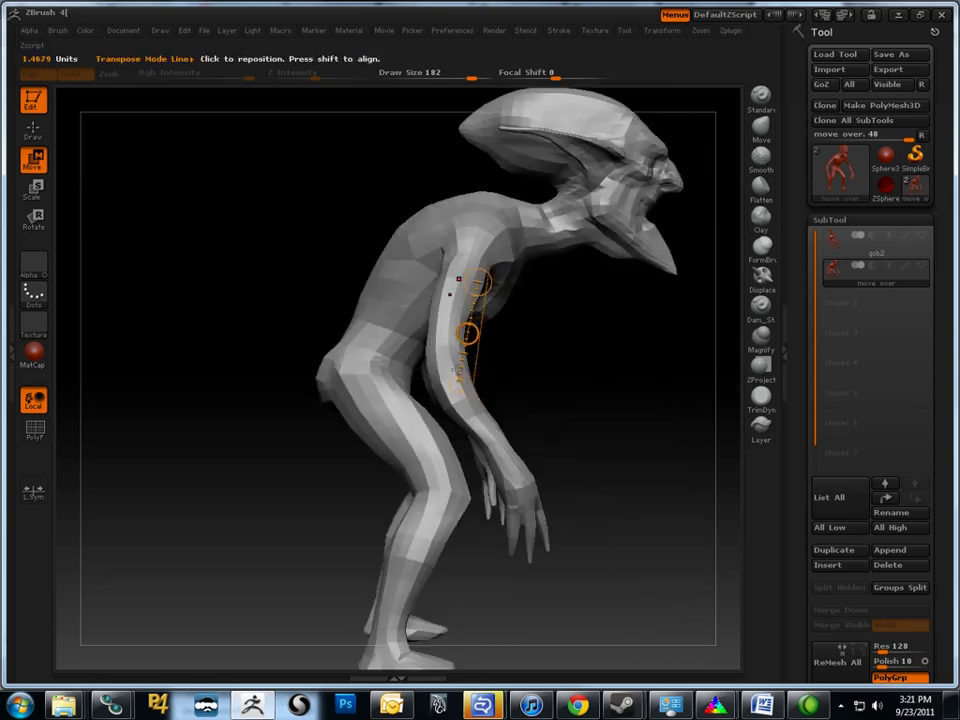
- Adjust both ends of the action line so it runs along the upper arm from shoulder to elbow
{"action": "left_click_drag", "start_coordinate": [457, 385], "coordinate": [441, 367]}
{"action": "left_click_drag", "start_coordinate": [262, 205], "coordinate": [492, 231]}
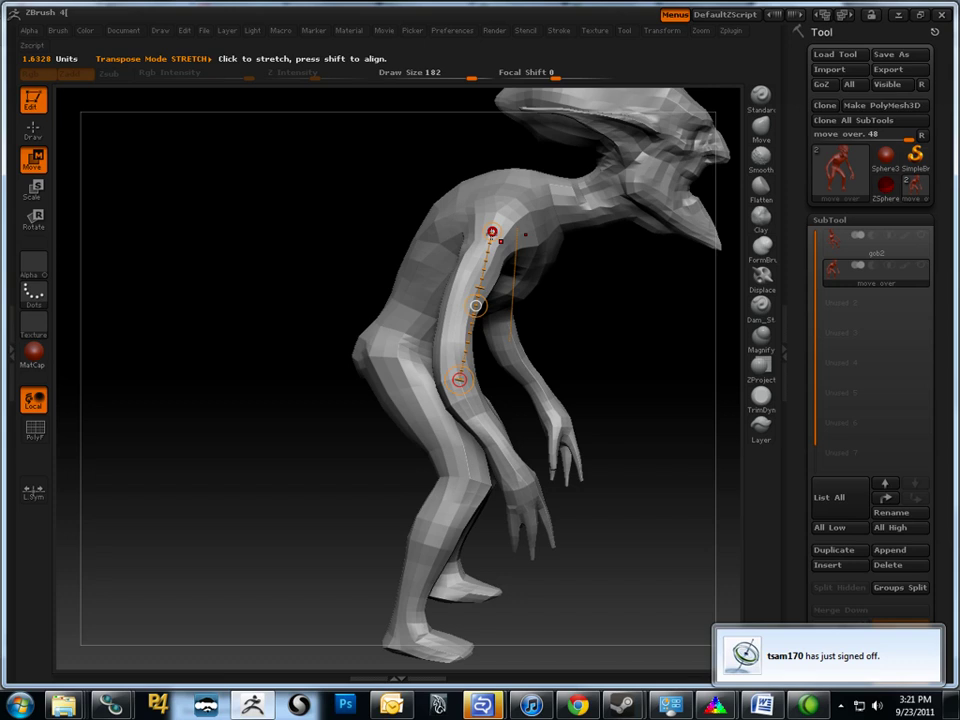
{"action": "left_click_drag", "start_coordinate": [459, 380], "coordinate": [455, 372]}
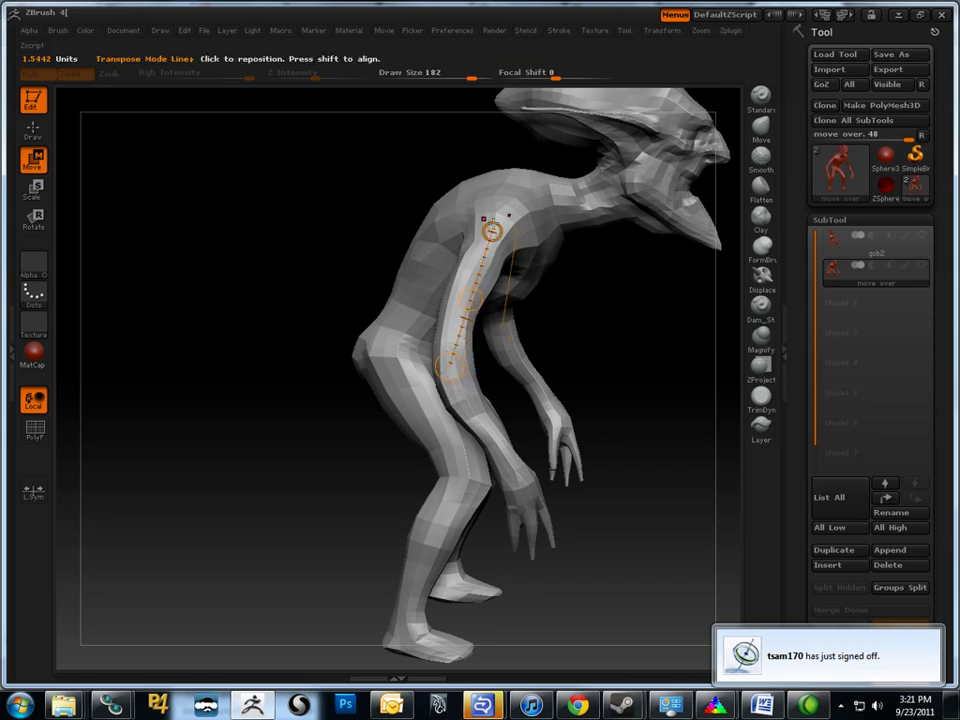
{"action": "left_click", "coordinate": [494, 230]}
{"action": "left_click_drag", "start_coordinate": [330, 150], "coordinate": [418, 194]}
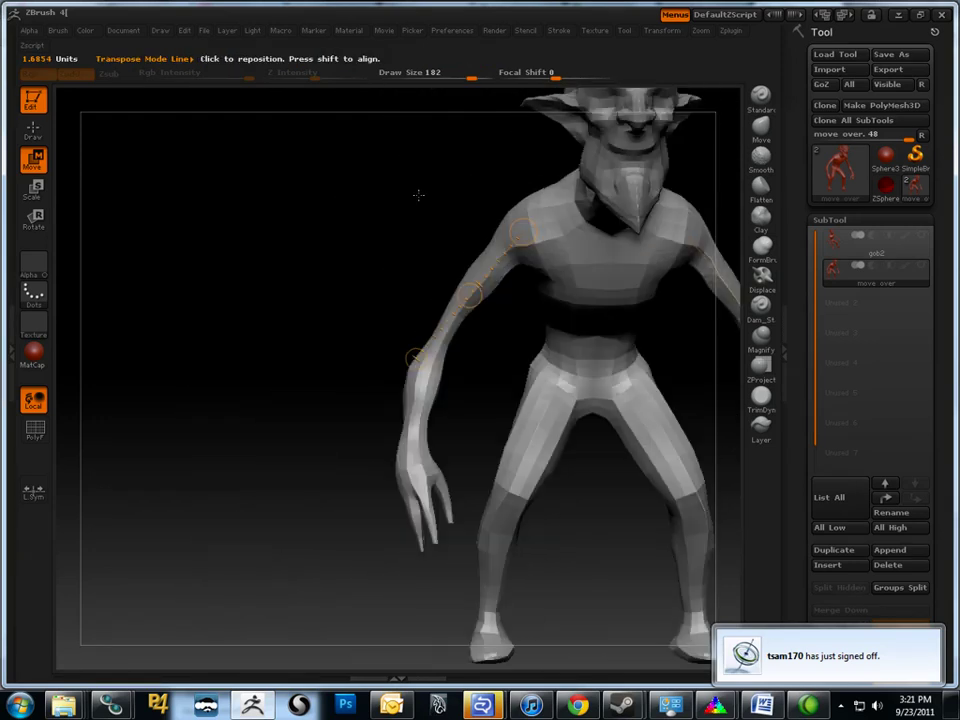
{"action": "left_click_drag", "start_coordinate": [414, 358], "coordinate": [480, 306]}
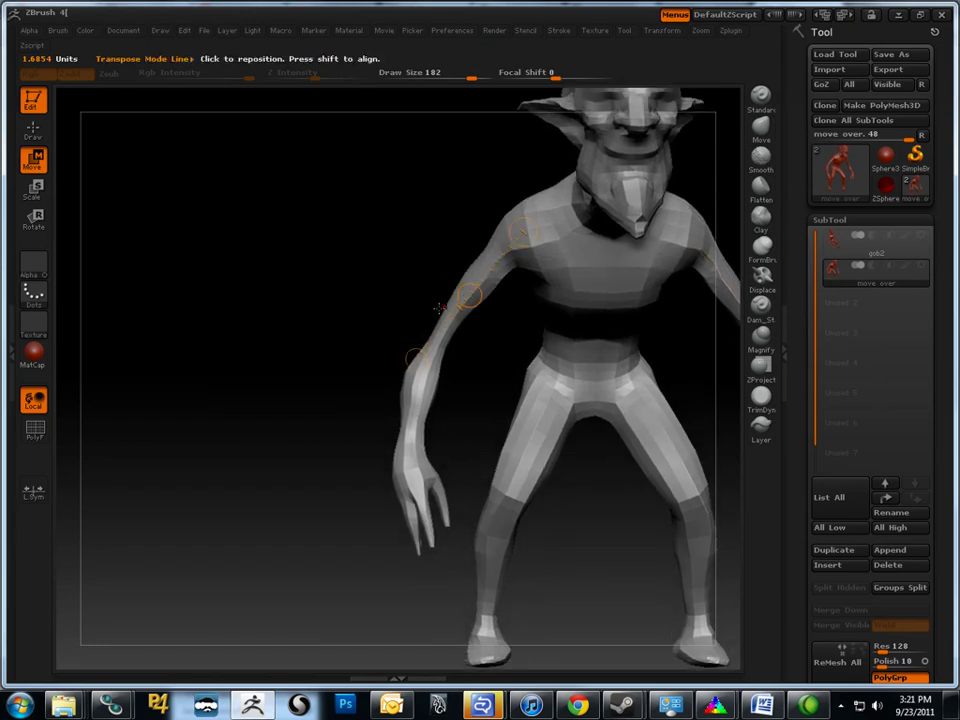
{"action": "left_click_drag", "start_coordinate": [426, 288], "coordinate": [400, 275]}
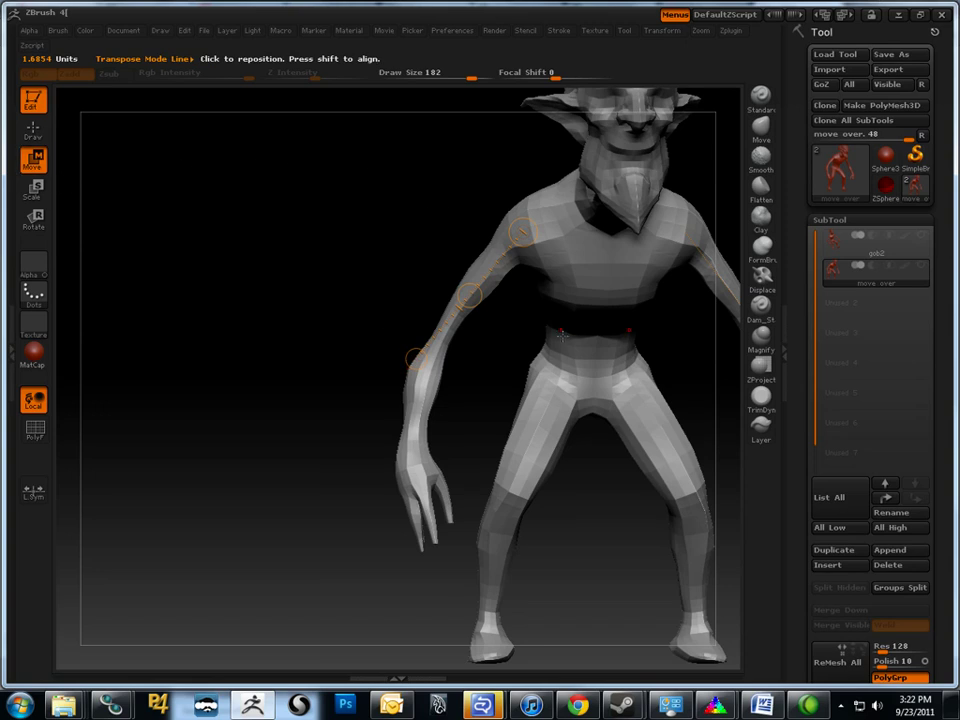
- Return to Draw mode, paint a freehand mask over the arms and upper body, and clear it
{"action": "left_click", "coordinate": [33, 130]}
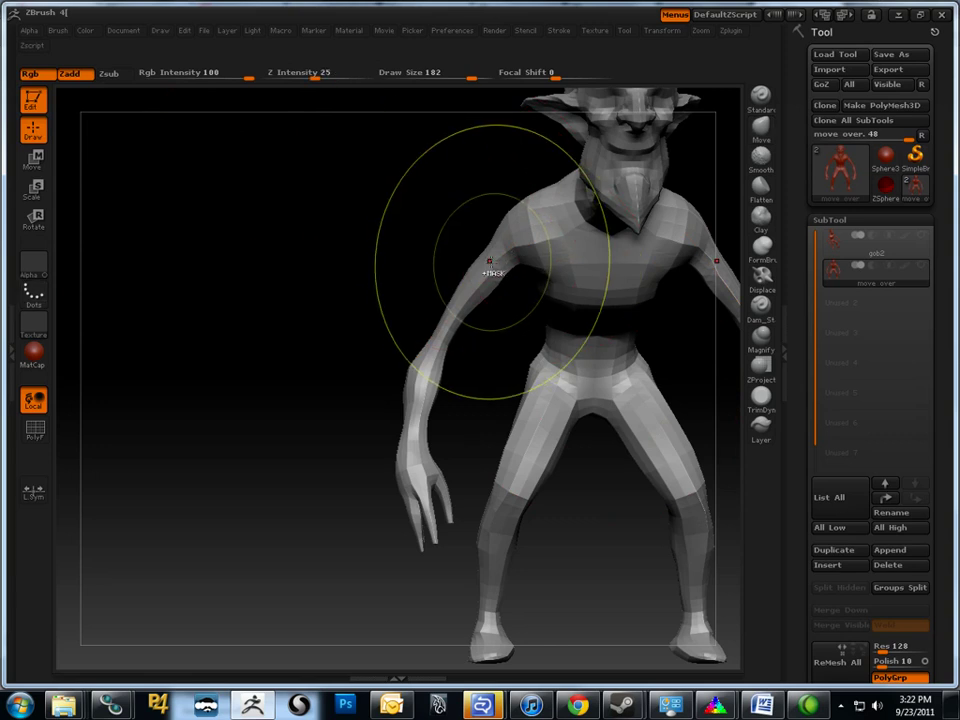
{"action": "mouse_move", "coordinate": [470, 290]}
{"action": "left_mouse_down"}
{"action": "mouse_move", "coordinate": [438, 342]}
{"action": "mouse_move", "coordinate": [408, 476]}
{"action": "left_mouse_up"}
{"action": "left_click_drag", "start_coordinate": [346, 370], "coordinate": [405, 455]}
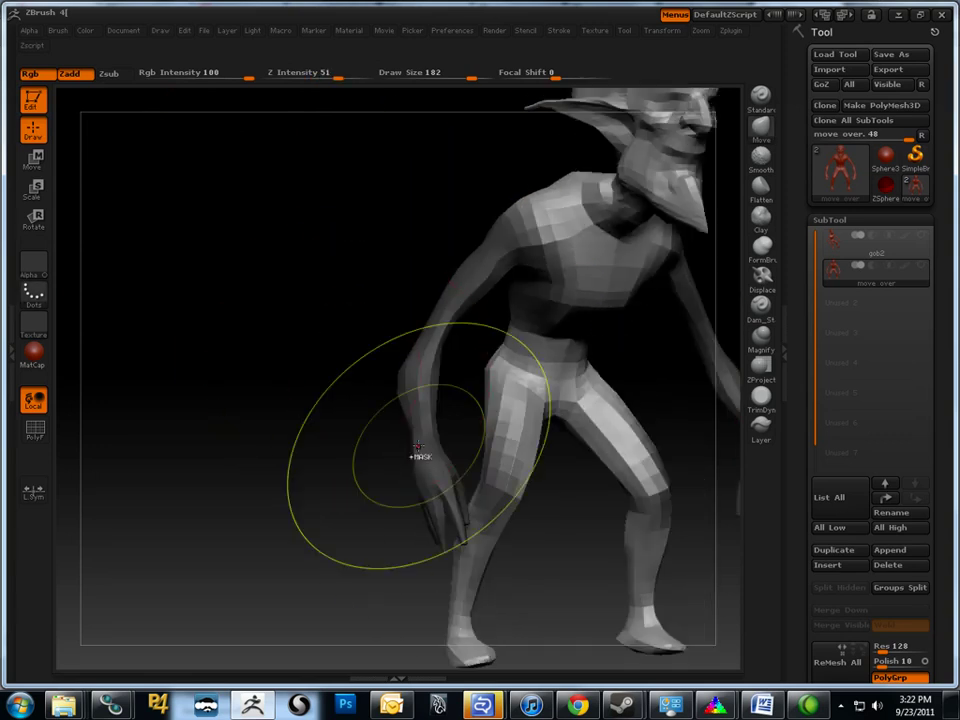
{"action": "mouse_move", "coordinate": [430, 330]}
{"action": "left_mouse_down"}
{"action": "mouse_move", "coordinate": [399, 289]}
{"action": "mouse_move", "coordinate": [499, 279]}
{"action": "left_mouse_up"}
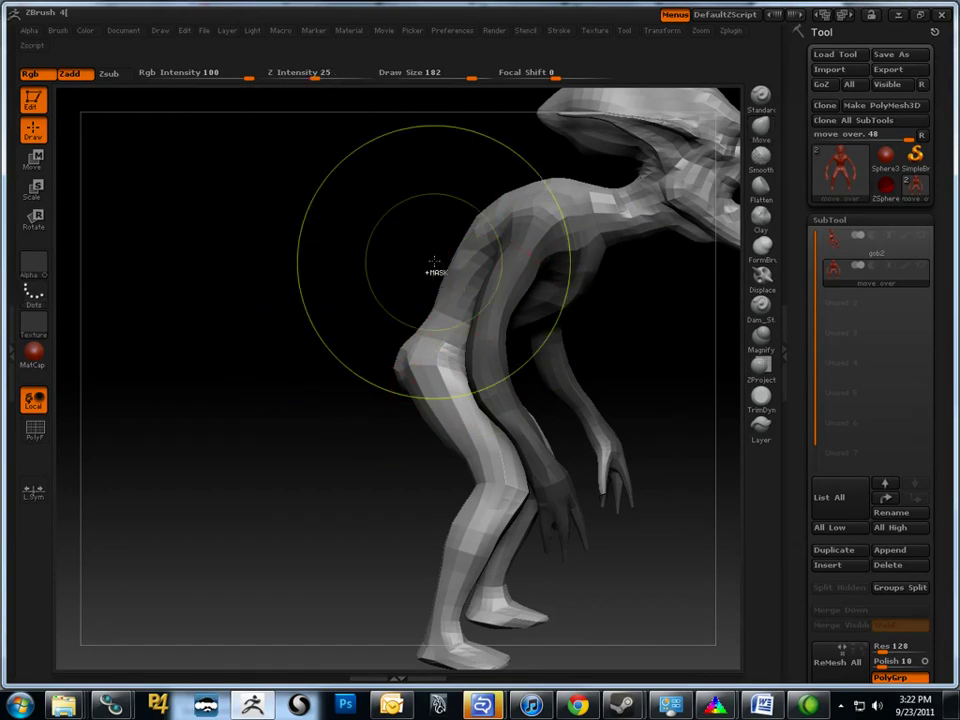
{"action": "key", "text": "super+x"}
{"action": "left_click", "coordinate": [557, 249]}
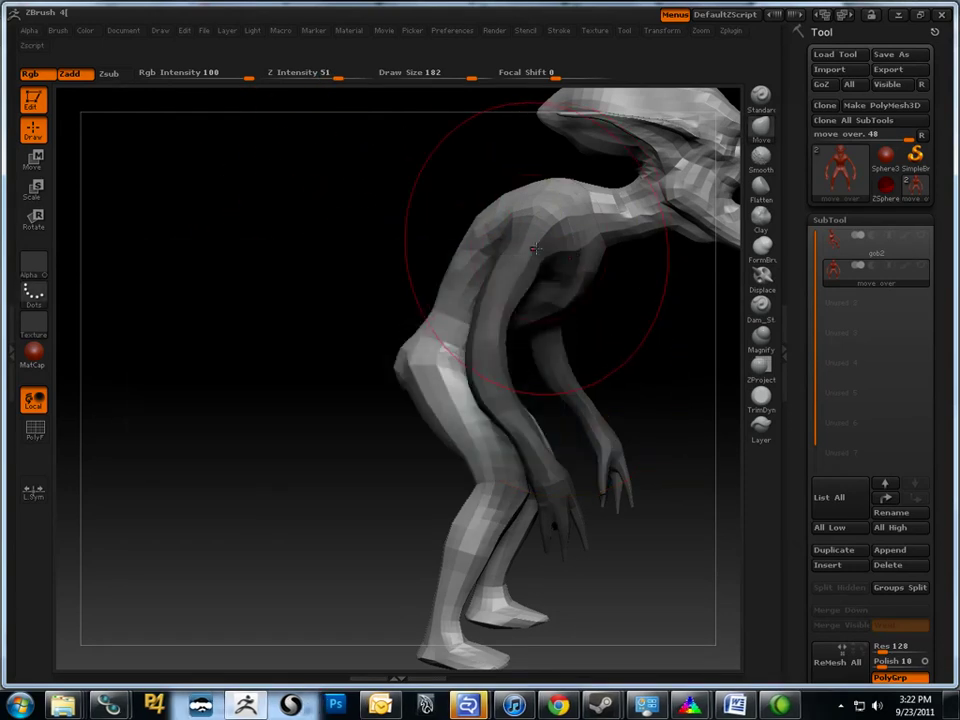
{"action": "left_click_drag", "start_coordinate": [514, 246], "coordinate": [491, 318]}
- Mask the whole body except the arms by drawing a topological mask from the shoulder with Transpose Move
{"action": "key", "text": "f"}
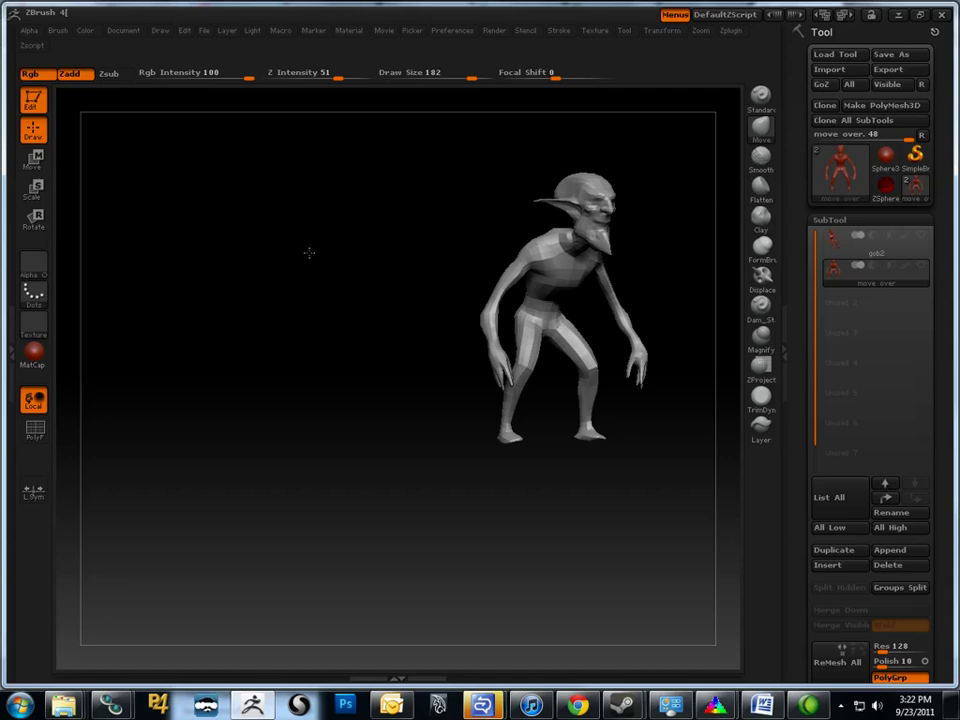
{"action": "left_click_drag", "start_coordinate": [309, 253], "coordinate": [519, 320]}
{"action": "key", "text": "w"}
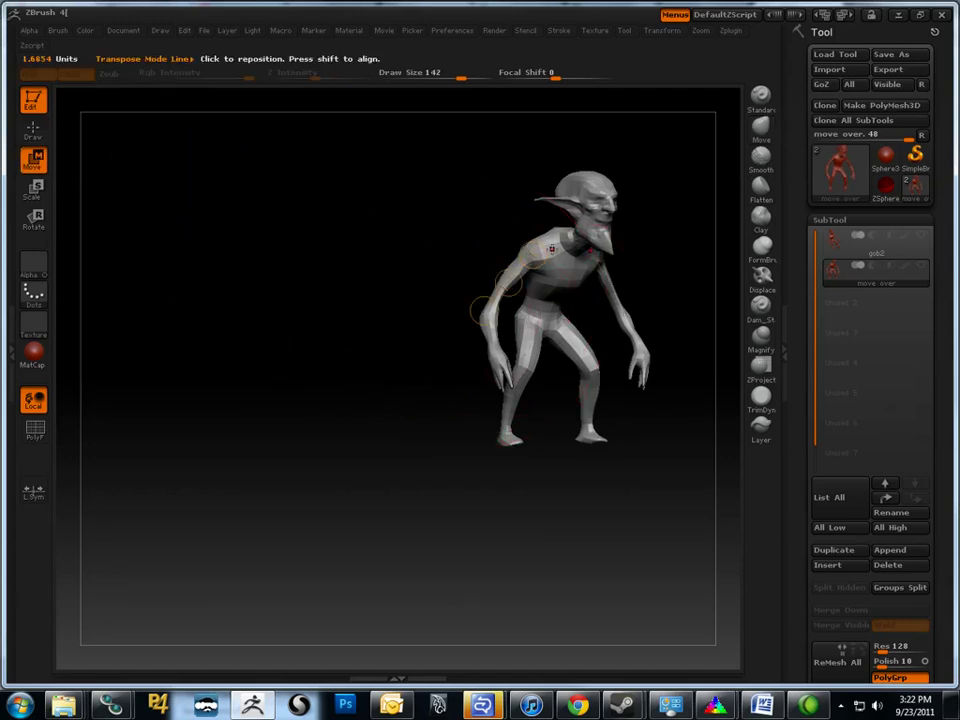
{"action": "left_click_drag", "start_coordinate": [551, 247], "coordinate": [520, 258], "text": "ctrl"}
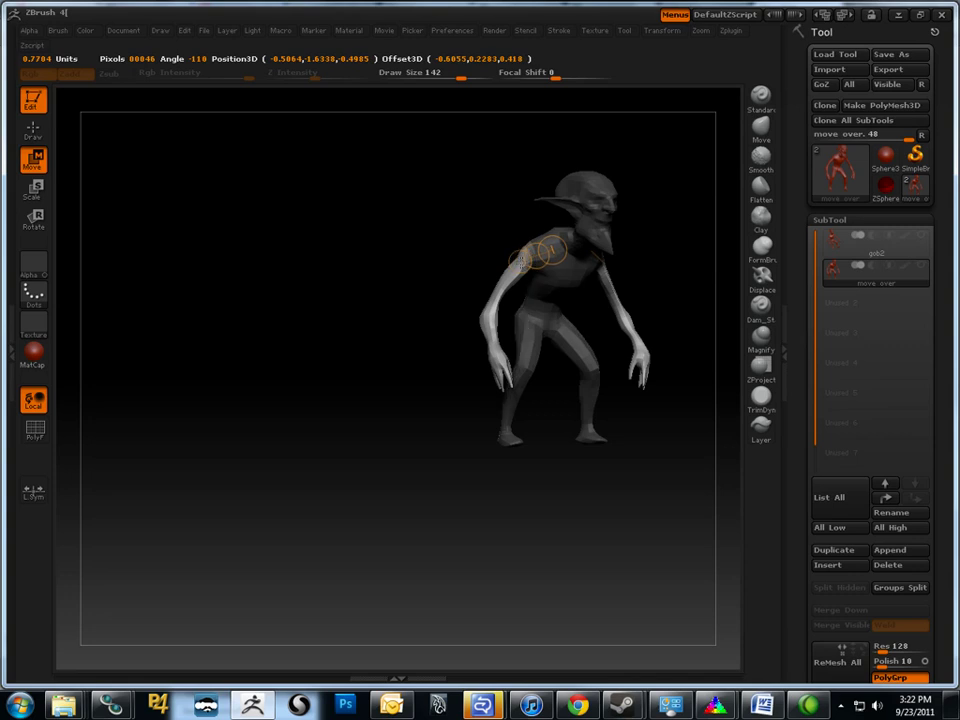
- Lay an action line between elbow and shoulder, and move the unmasked arms outward with Transpose Move
{"action": "left_click_drag", "start_coordinate": [422, 227], "coordinate": [474, 323]}
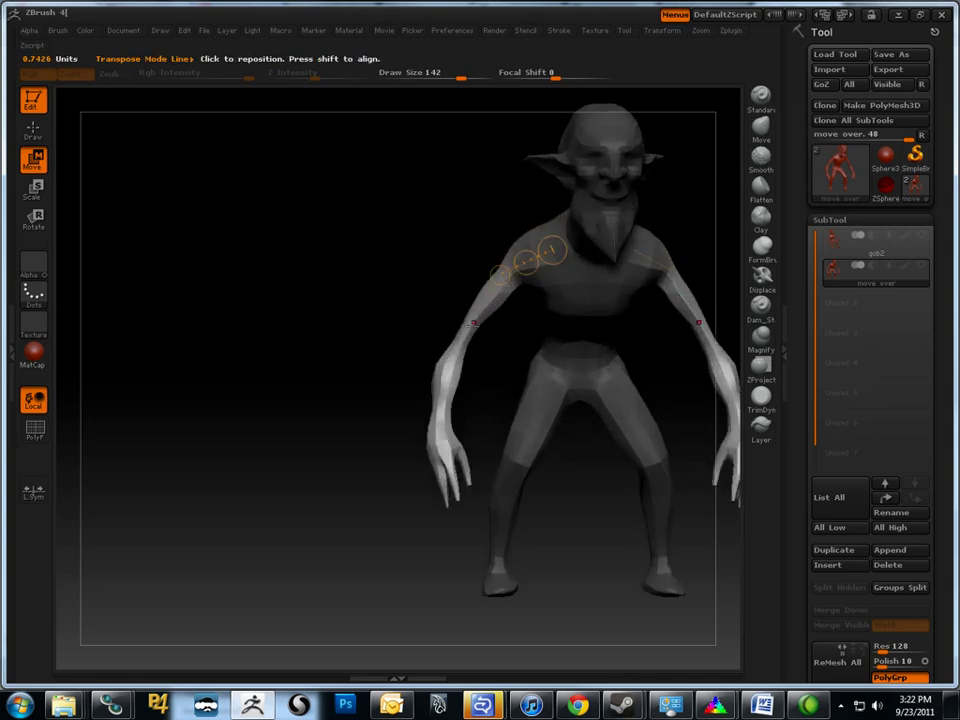
{"action": "mouse_move", "coordinate": [400, 325]}
{"action": "left_mouse_down"}
{"action": "mouse_move", "coordinate": [386, 328]}
{"action": "mouse_move", "coordinate": [390, 340]}
{"action": "mouse_move", "coordinate": [511, 258]}
{"action": "left_mouse_up"}
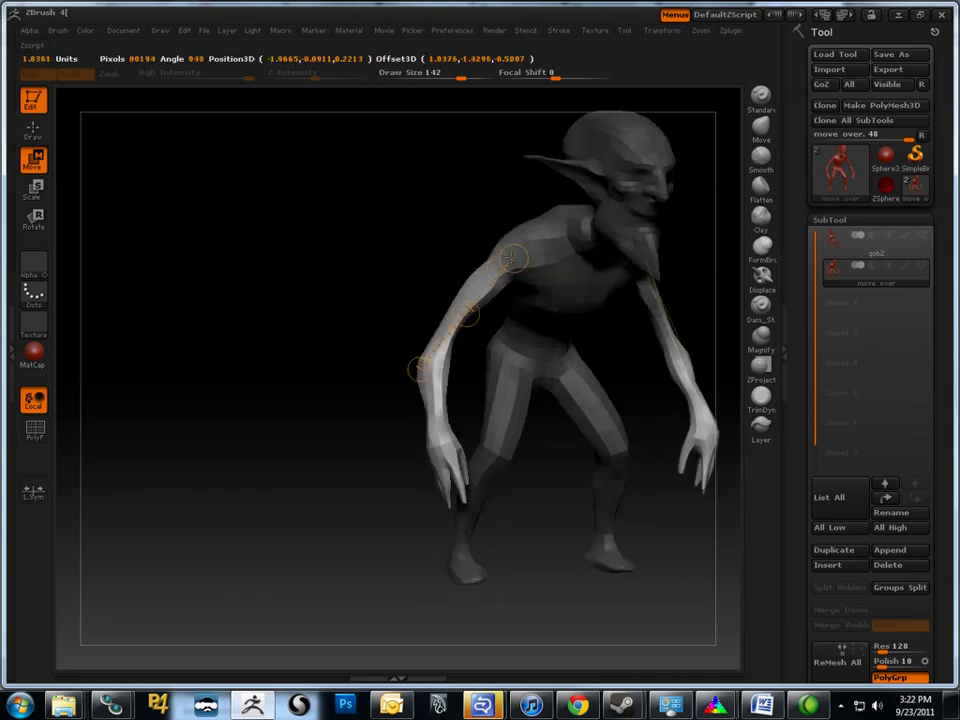
{"action": "left_click_drag", "start_coordinate": [300, 330], "coordinate": [451, 268]}
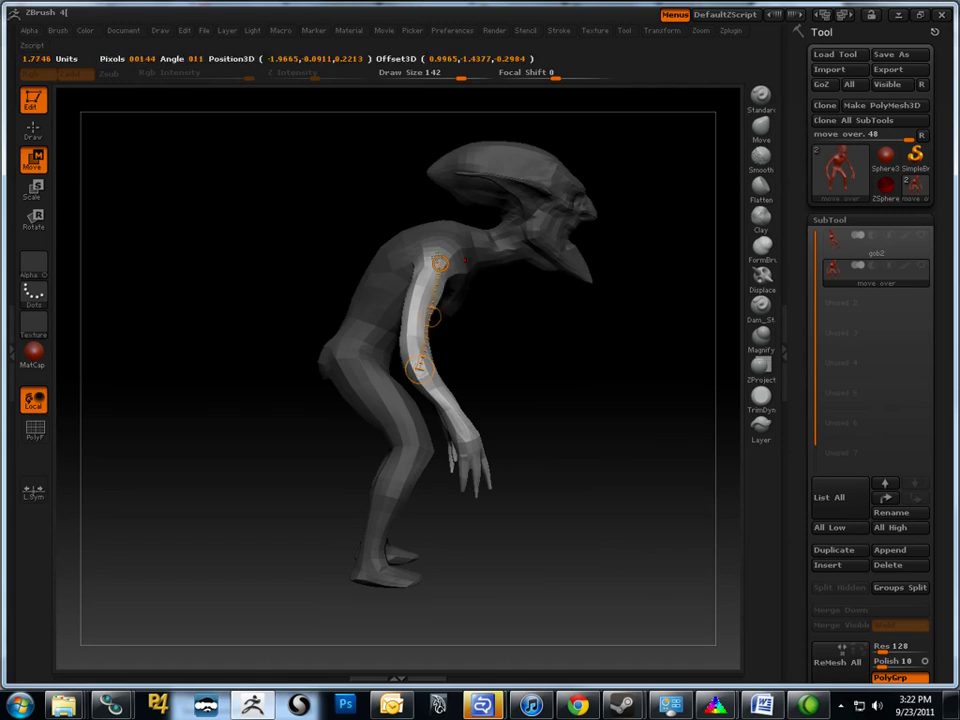
{"action": "left_click_drag", "start_coordinate": [328, 238], "coordinate": [284, 278]}
{"action": "left_click", "coordinate": [376, 370]}
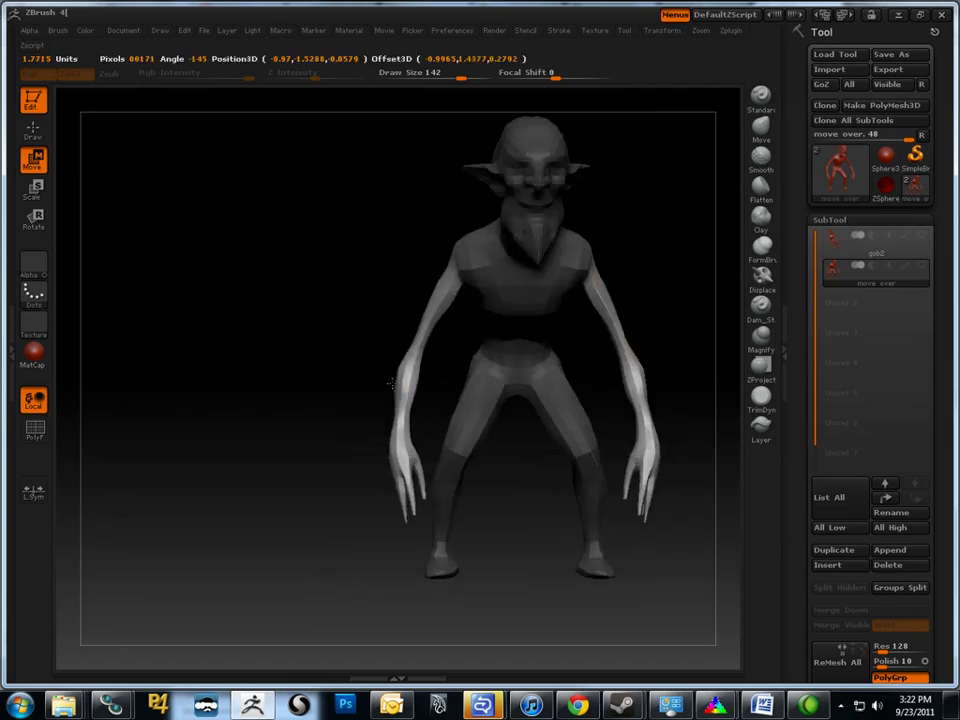
- Fit the action line to the shoulder and elbow, and rotate the arms inward at the shoulders with Transpose Rotate
{"action": "key", "text": "r"}
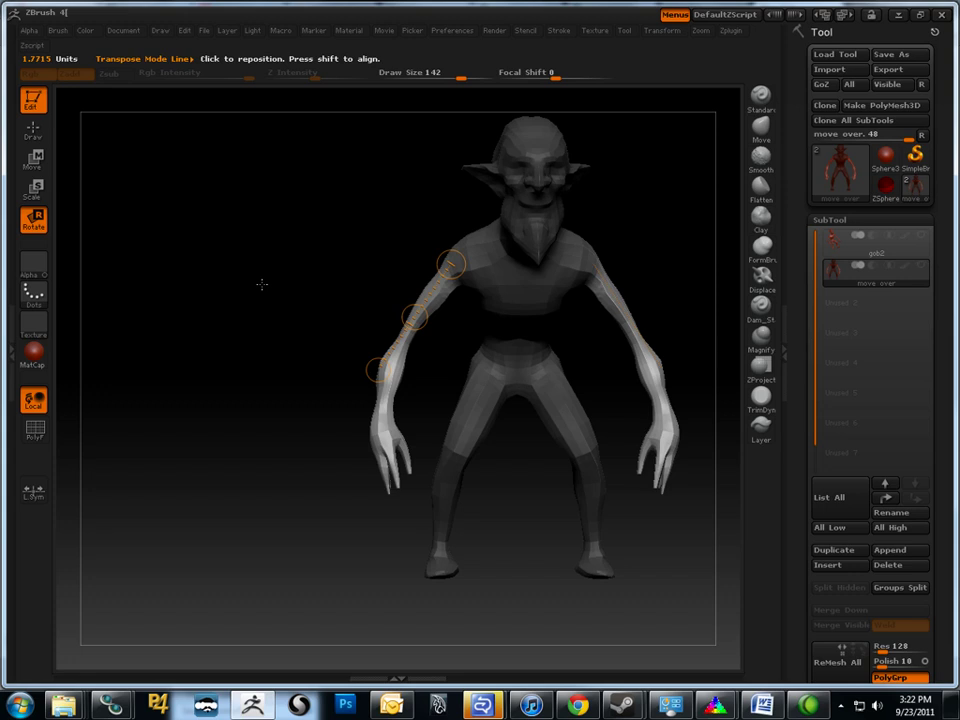
{"action": "left_click_drag", "start_coordinate": [451, 263], "coordinate": [463, 271]}
{"action": "mouse_move", "coordinate": [372, 367]}
{"action": "left_mouse_down"}
{"action": "mouse_move", "coordinate": [389, 399]}
{"action": "mouse_move", "coordinate": [380, 372]}
{"action": "left_mouse_up"}
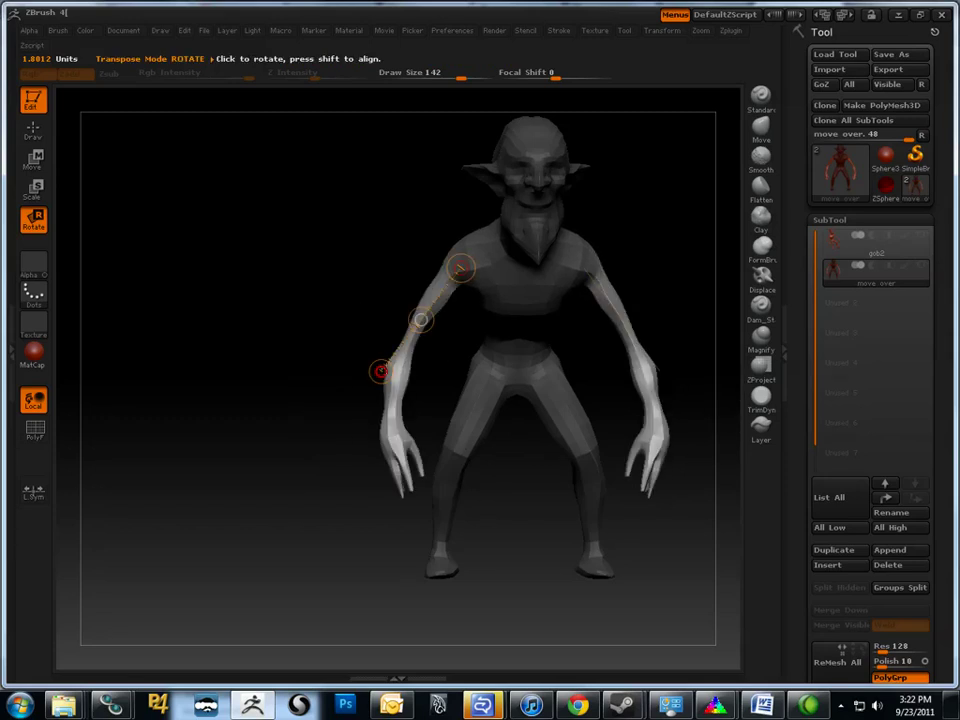
{"action": "left_click_drag", "start_coordinate": [459, 268], "coordinate": [398, 286]}
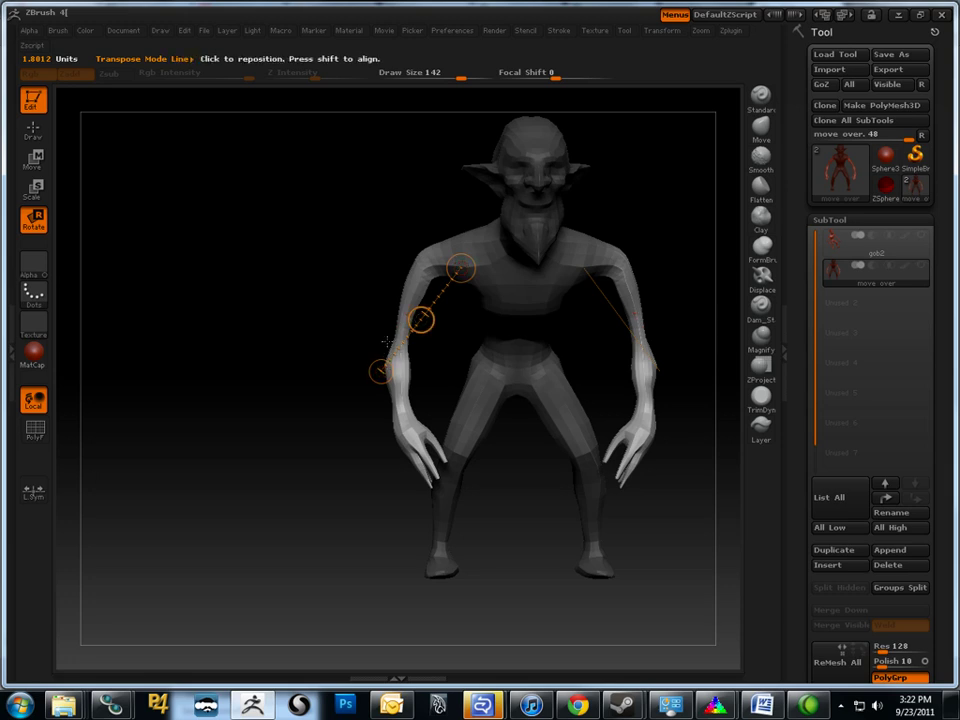
- Try to twist the arms about the action line with Transpose Rotate, and undo the last rotations
{"action": "left_click_drag", "start_coordinate": [421, 319], "coordinate": [450, 350]}
{"action": "mouse_move", "coordinate": [338, 260]}
{"action": "left_mouse_down"}
{"action": "mouse_move", "coordinate": [407, 313]}
{"action": "mouse_move", "coordinate": [330, 231]}
{"action": "mouse_move", "coordinate": [418, 287]}
{"action": "left_mouse_up"}
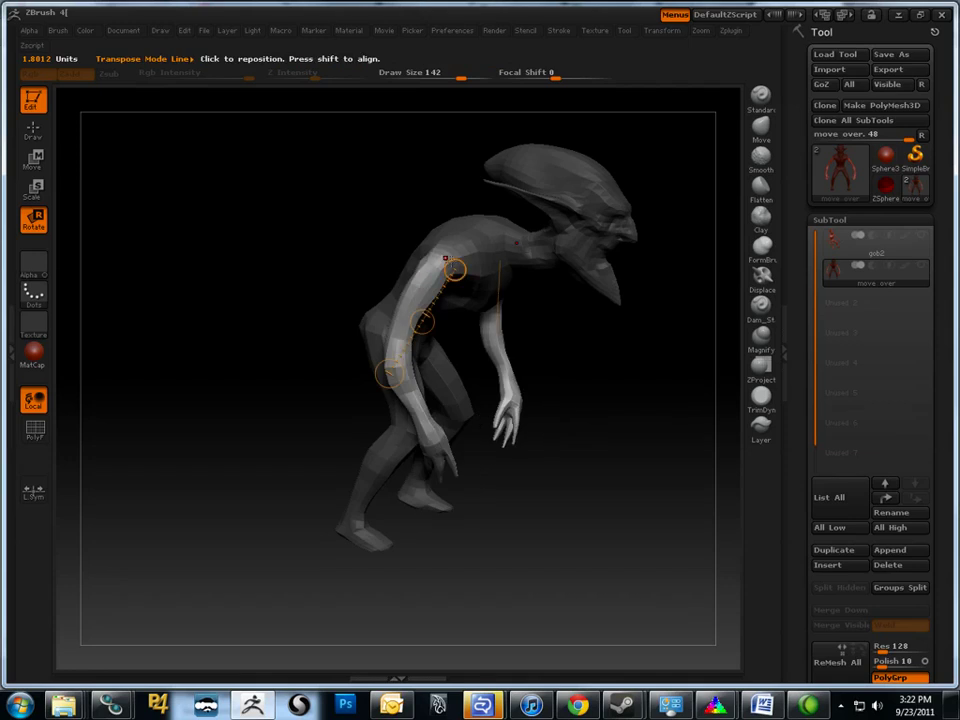
{"action": "key", "text": "ctrl+z"}
{"action": "key", "text": "ctrl+z"}
{"action": "key", "text": "ctrl+z"}
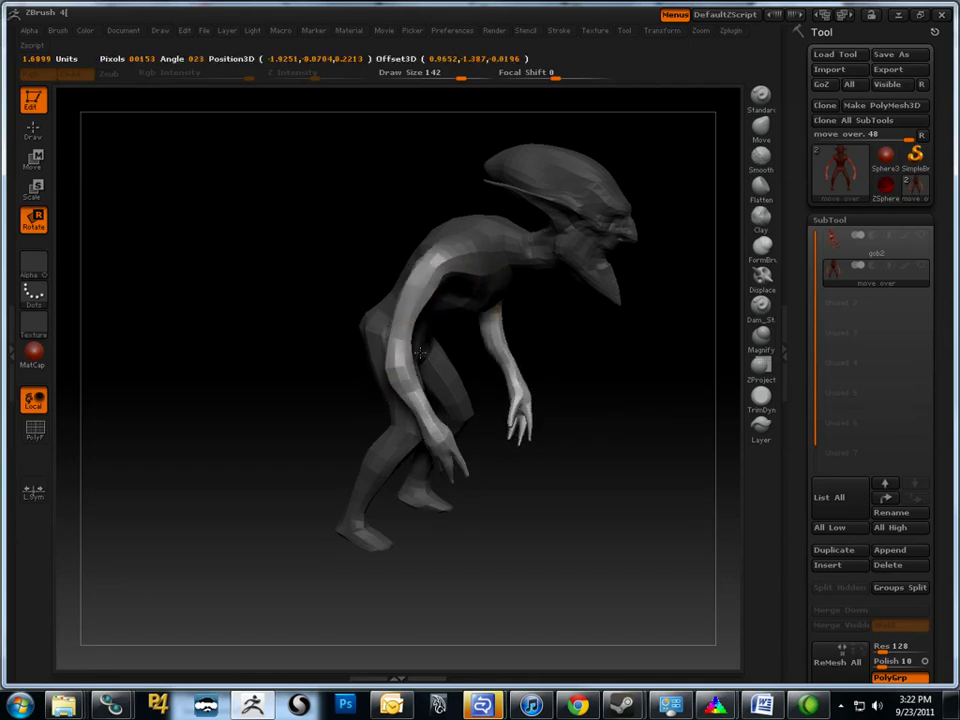
- Reposition the action line along the rotated upper arm from shoulder to elbow, about 1.45 units long
{"action": "left_click_drag", "start_coordinate": [340, 300], "coordinate": [262, 246]}
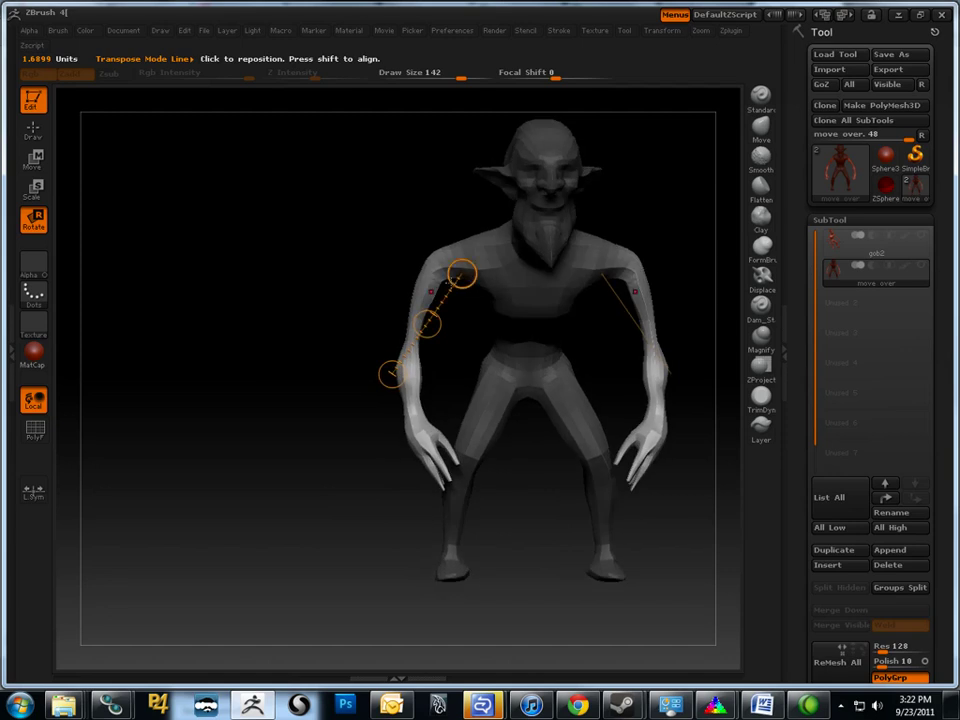
{"action": "left_click_drag", "start_coordinate": [461, 273], "coordinate": [434, 268]}
{"action": "left_click_drag", "start_coordinate": [250, 400], "coordinate": [340, 400]}
{"action": "left_click_drag", "start_coordinate": [387, 371], "coordinate": [405, 372]}
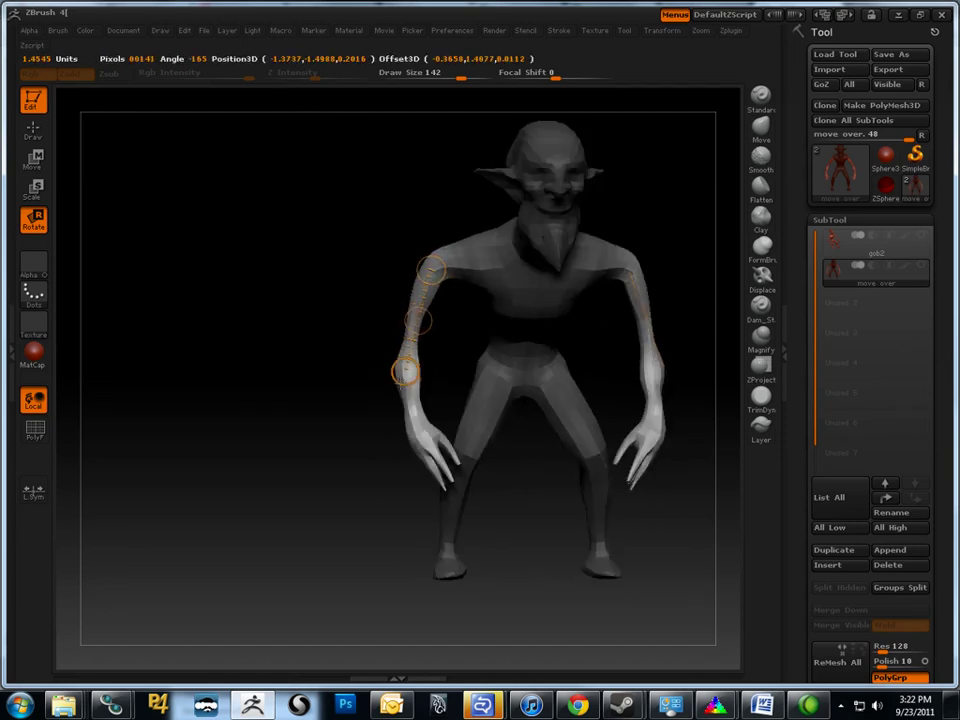
- Try rotating the arms around the shoulder-to-elbow action line with Transpose Rotate, and undo the rotation
{"action": "left_click_drag", "start_coordinate": [419, 320], "coordinate": [405, 393]}
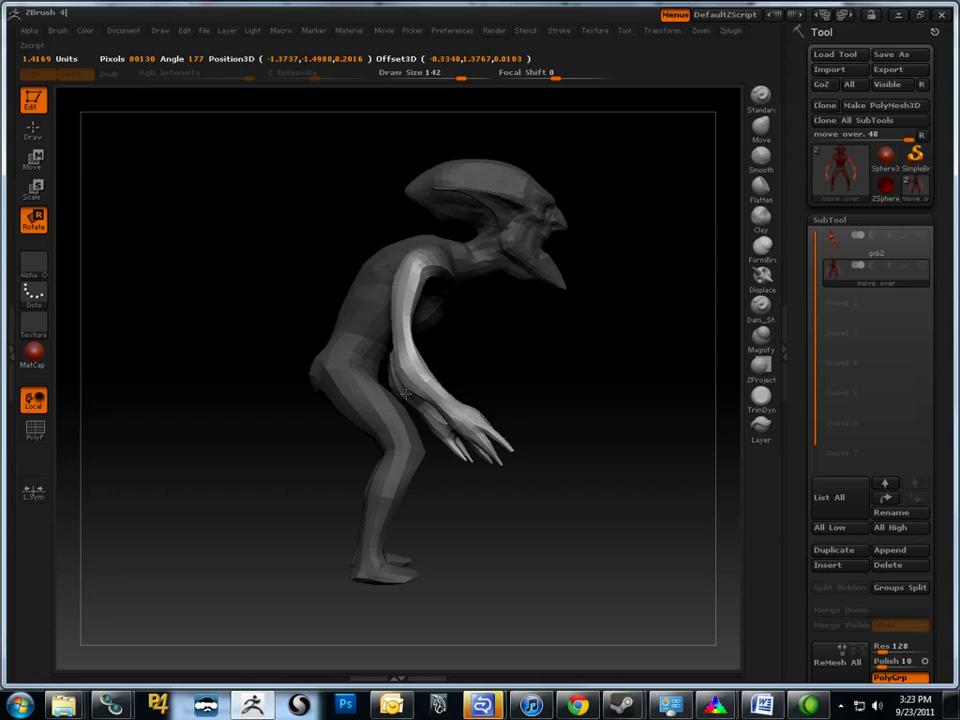
{"action": "left_click_drag", "start_coordinate": [405, 342], "coordinate": [426, 591]}
{"action": "left_click_drag", "start_coordinate": [441, 534], "coordinate": [290, 255]}
{"action": "key", "text": "ctrl+shift+z"}
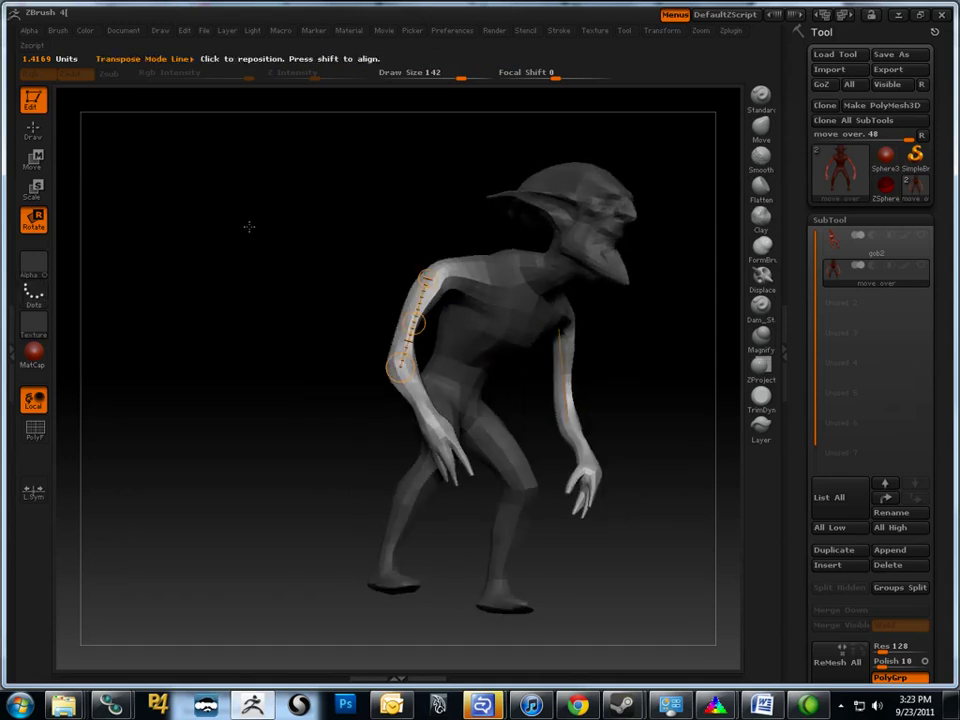
{"action": "left_click_drag", "start_coordinate": [260, 254], "coordinate": [231, 246]}
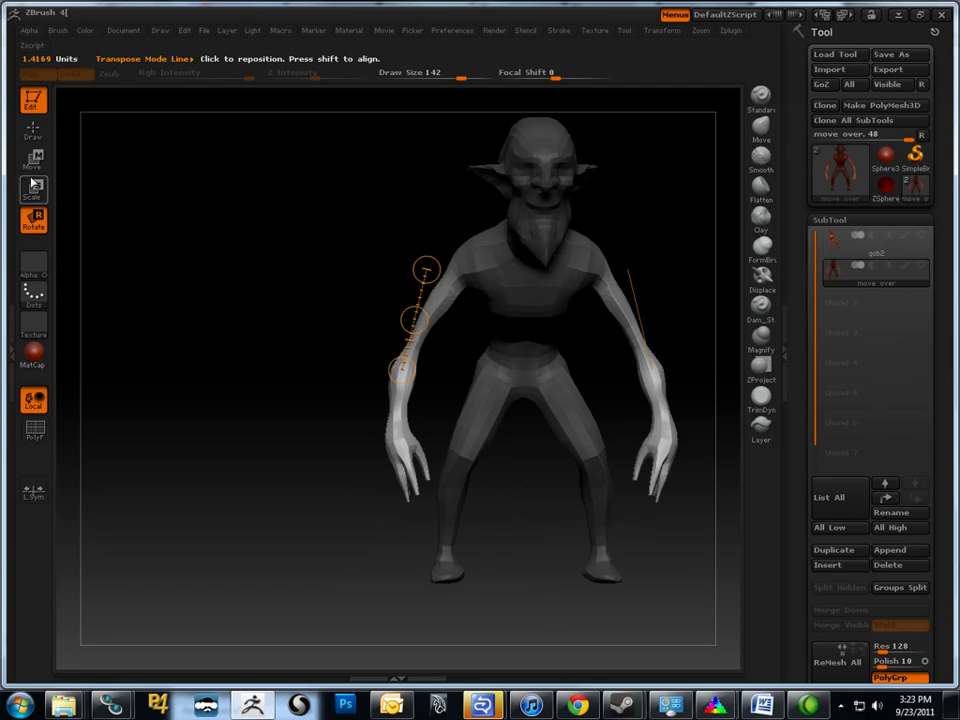
- Lay an action line about 1.6 units long from shoulder to elbow, and try stretching the arms along it with Transpose Move
{"action": "left_click_drag", "start_coordinate": [461, 266], "coordinate": [399, 369]}
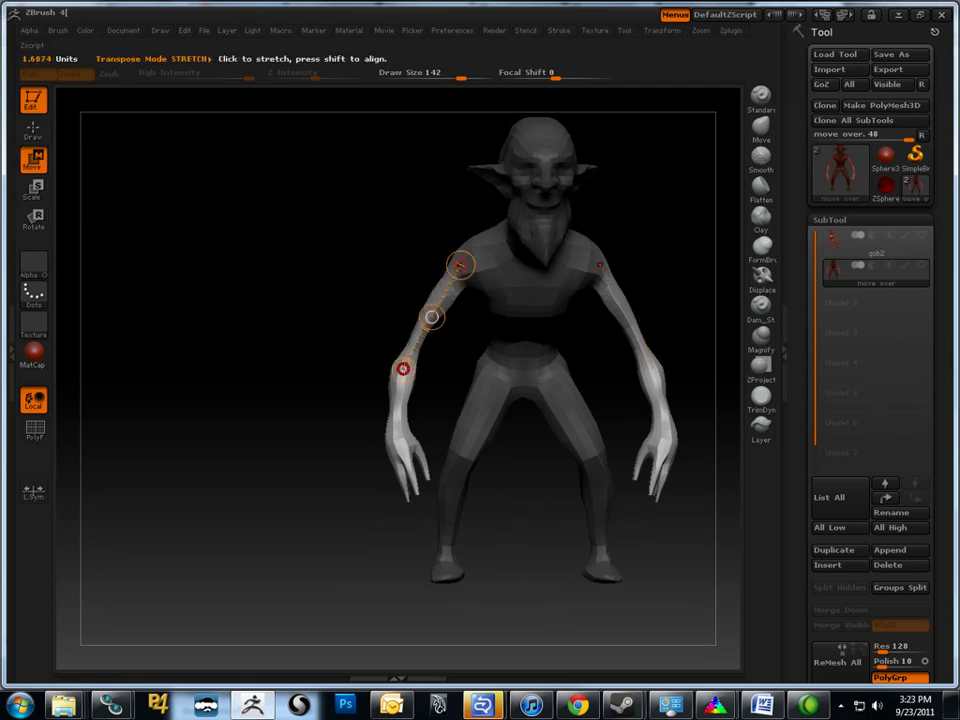
{"action": "mouse_move", "coordinate": [429, 317]}
{"action": "left_mouse_down"}
{"action": "mouse_move", "coordinate": [393, 398]}
{"action": "mouse_move", "coordinate": [429, 313]}
{"action": "mouse_move", "coordinate": [418, 306]}
{"action": "mouse_move", "coordinate": [431, 316]}
{"action": "left_mouse_up"}
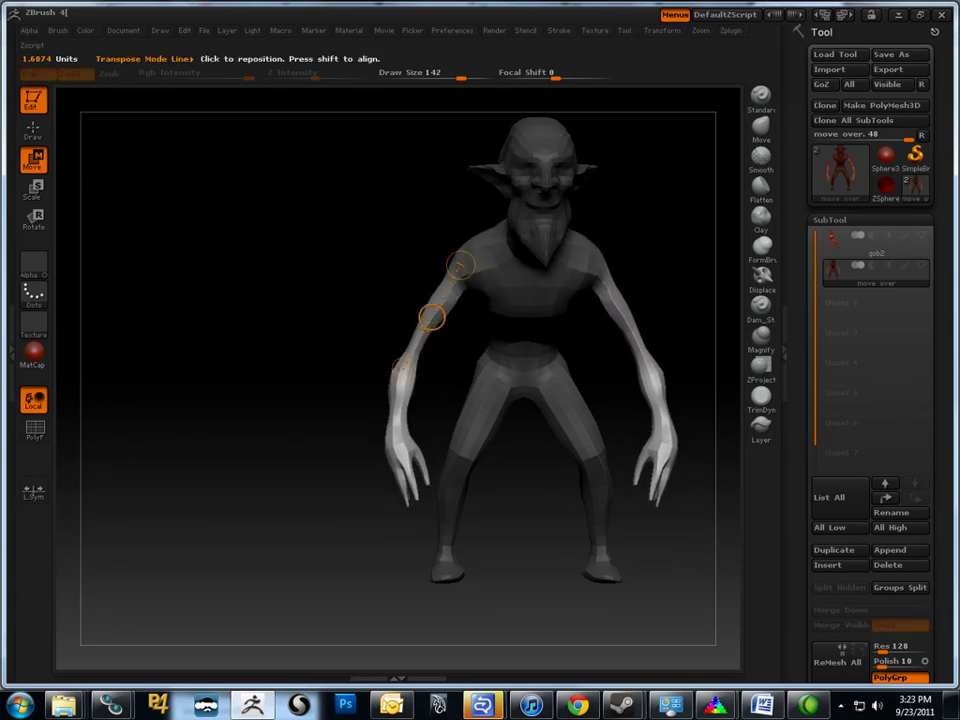
{"action": "left_click", "coordinate": [398, 372]}
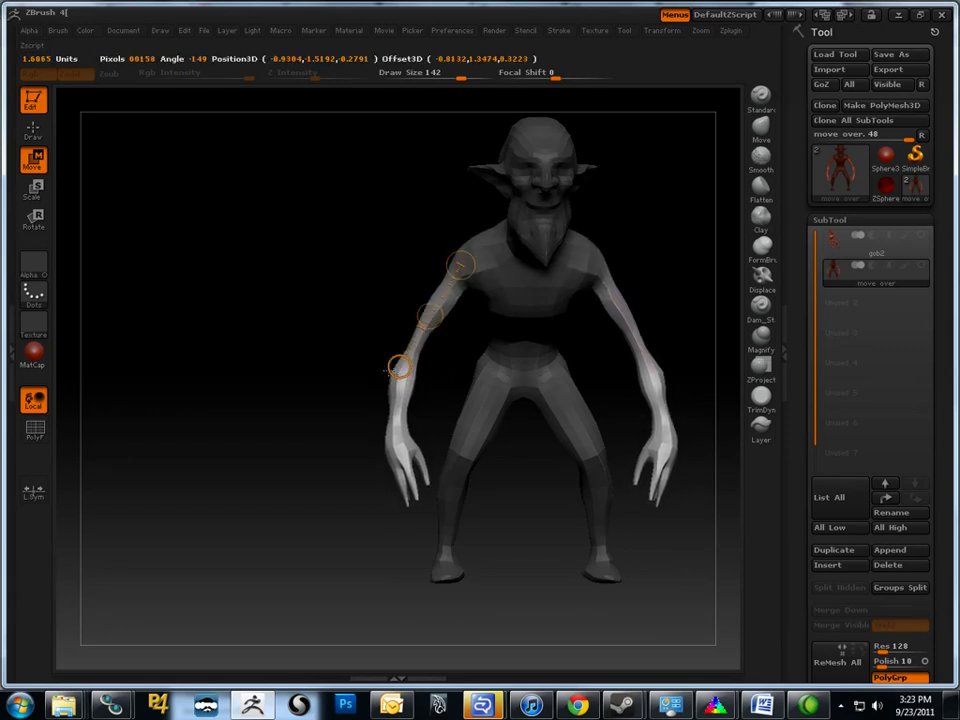
{"action": "left_click_drag", "start_coordinate": [398, 383], "coordinate": [443, 340]}
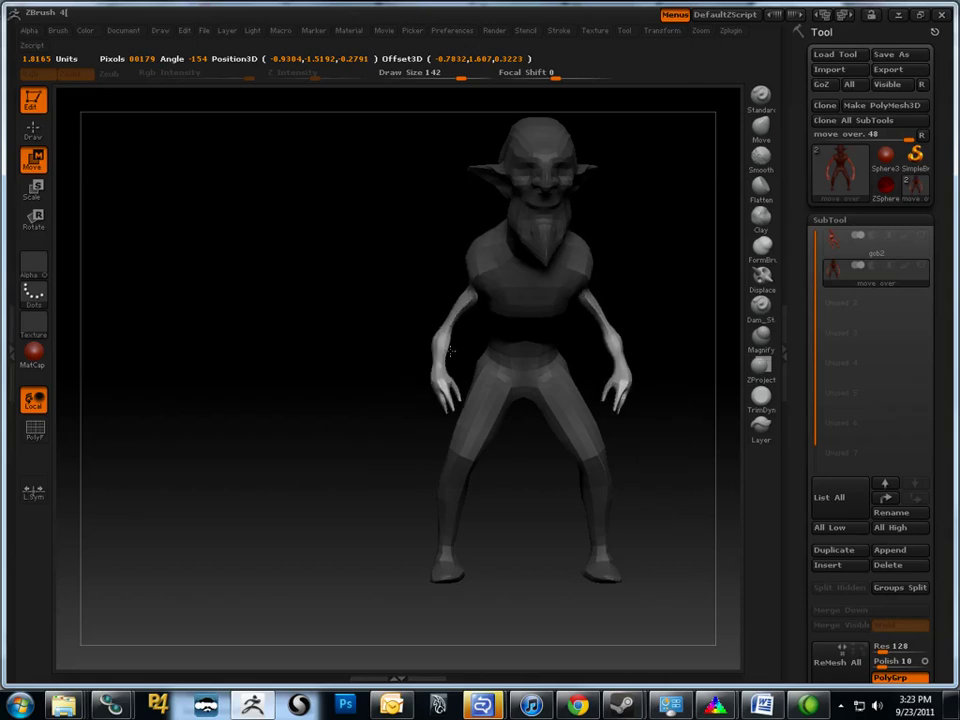
{"action": "left_click_drag", "start_coordinate": [345, 290], "coordinate": [315, 274]}
- Enlarge the unmasked arms slightly from the shoulders with Transpose Scale
{"action": "left_click_drag", "start_coordinate": [258, 267], "coordinate": [53, 234]}
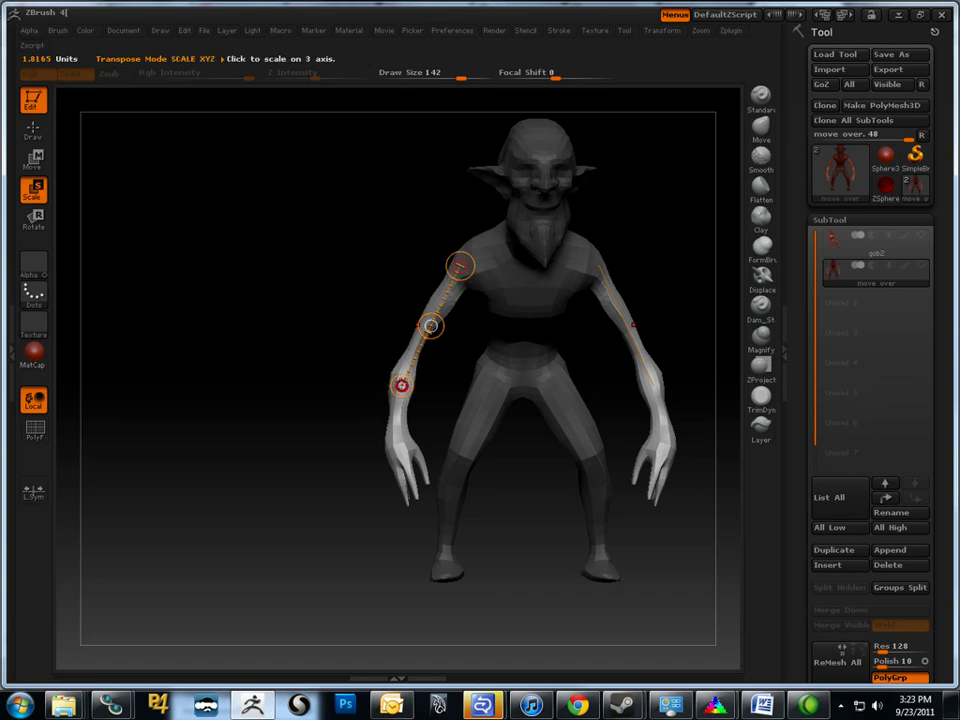
{"action": "left_click_drag", "start_coordinate": [401, 385], "coordinate": [399, 400]}
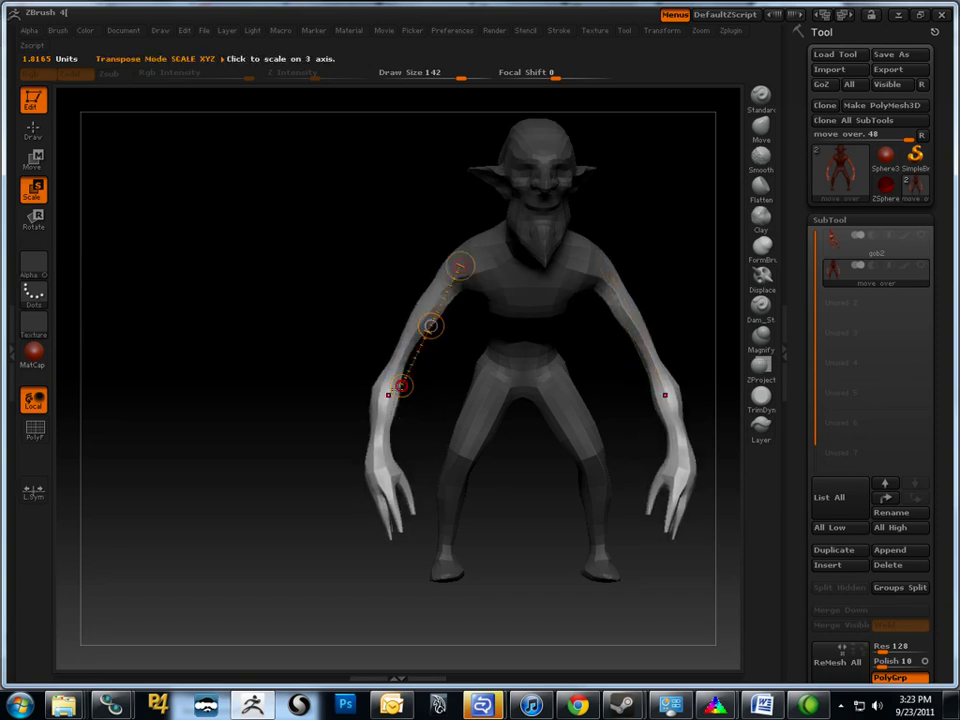
{"action": "mouse_move", "coordinate": [508, 274]}
{"action": "left_mouse_down"}
{"action": "mouse_move", "coordinate": [396, 388]}
{"action": "mouse_move", "coordinate": [340, 492]}
{"action": "left_mouse_up"}
{"action": "key", "text": "ctrl+z"}
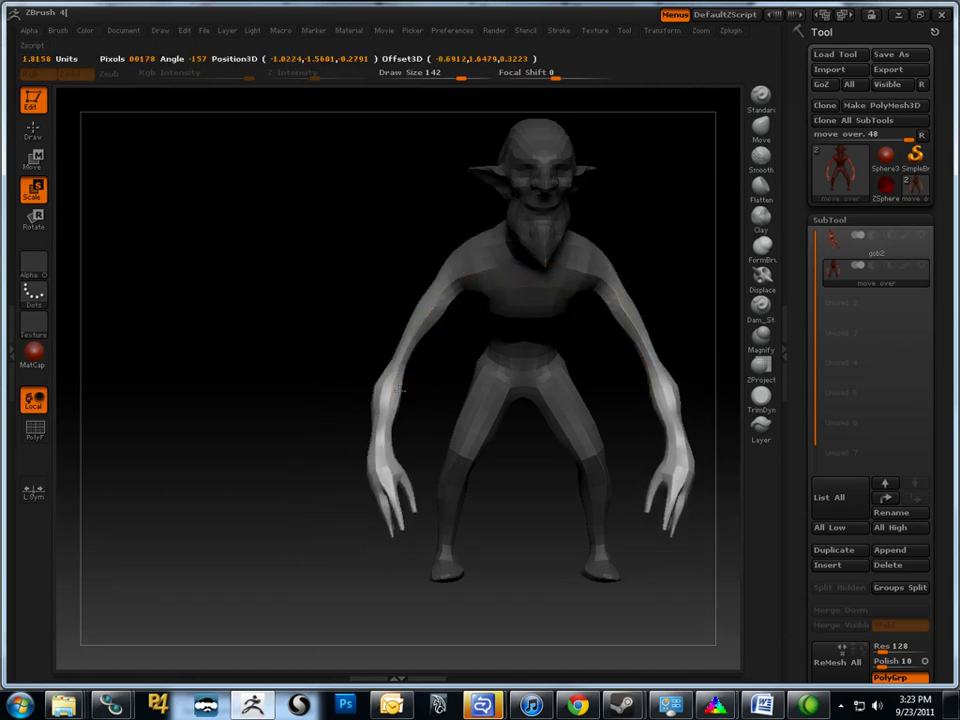
- Mask the upper arms and try enlarging the forearms and hands from the elbows with Transpose Scale
{"action": "mouse_move", "coordinate": [400, 390]}
{"action": "left_mouse_down"}
{"action": "mouse_move", "coordinate": [386, 435]}
{"action": "mouse_move", "coordinate": [390, 405]}
{"action": "left_mouse_up"}
{"action": "mouse_move", "coordinate": [452, 261]}
{"action": "left_mouse_down"}
{"action": "mouse_move", "coordinate": [399, 386]}
{"action": "mouse_move", "coordinate": [369, 396]}
{"action": "mouse_move", "coordinate": [352, 540]}
{"action": "mouse_move", "coordinate": [360, 505]}
{"action": "left_mouse_up"}
{"action": "mouse_move", "coordinate": [404, 337]}
{"action": "left_mouse_down"}
{"action": "mouse_move", "coordinate": [381, 392]}
{"action": "mouse_move", "coordinate": [381, 445]}
{"action": "mouse_move", "coordinate": [382, 420]}
{"action": "mouse_move", "coordinate": [358, 512]}
{"action": "left_mouse_up"}
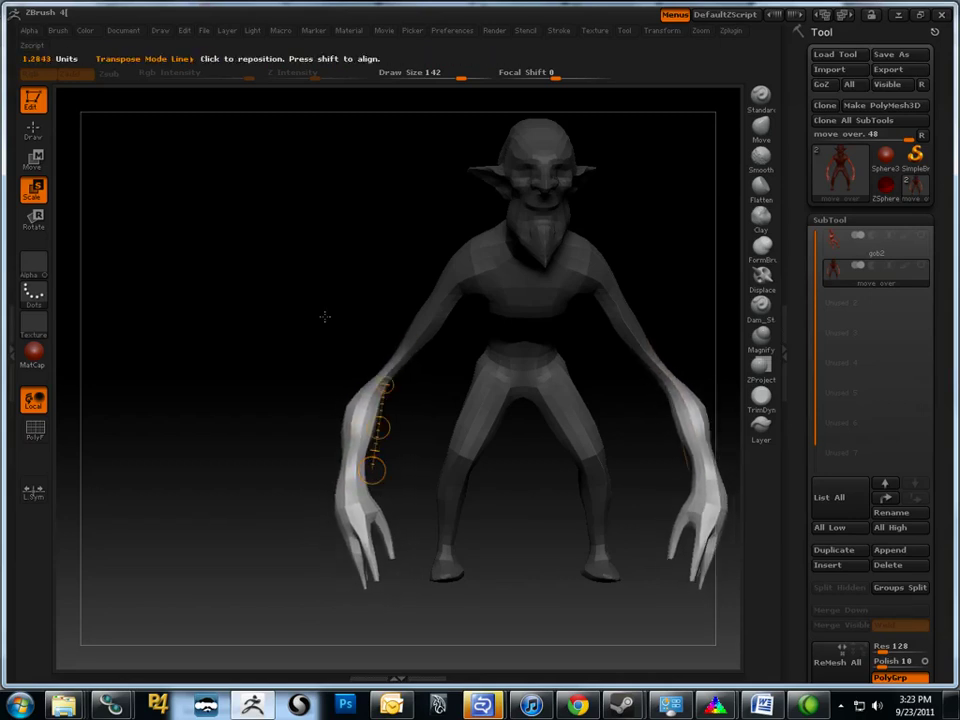
{"action": "left_click_drag", "start_coordinate": [324, 317], "coordinate": [343, 371]}
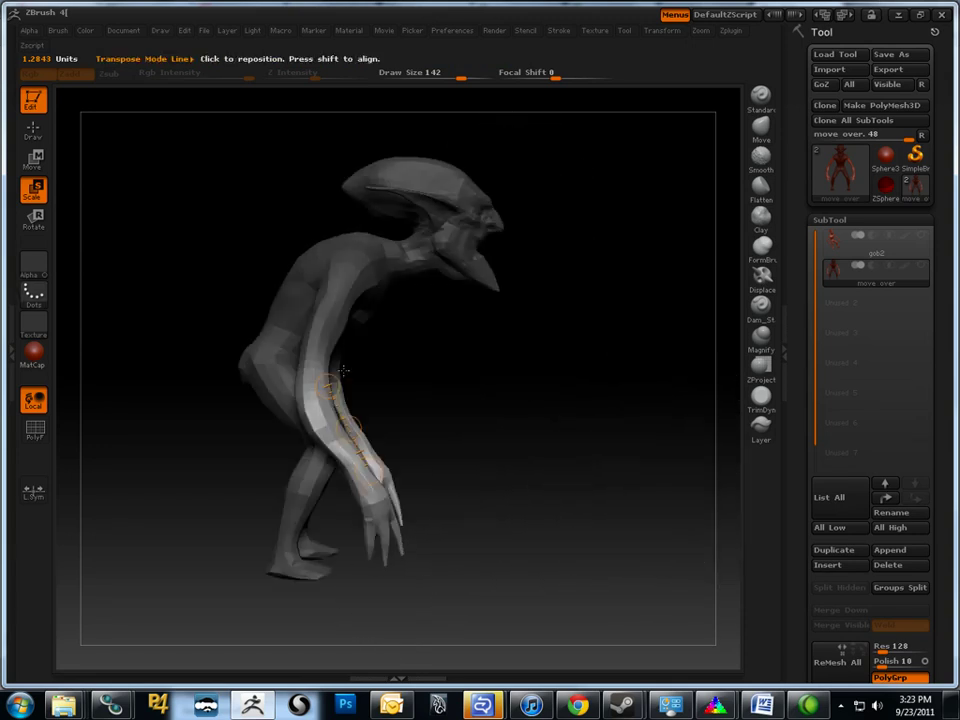
{"action": "left_click_drag", "start_coordinate": [254, 249], "coordinate": [178, 210]}
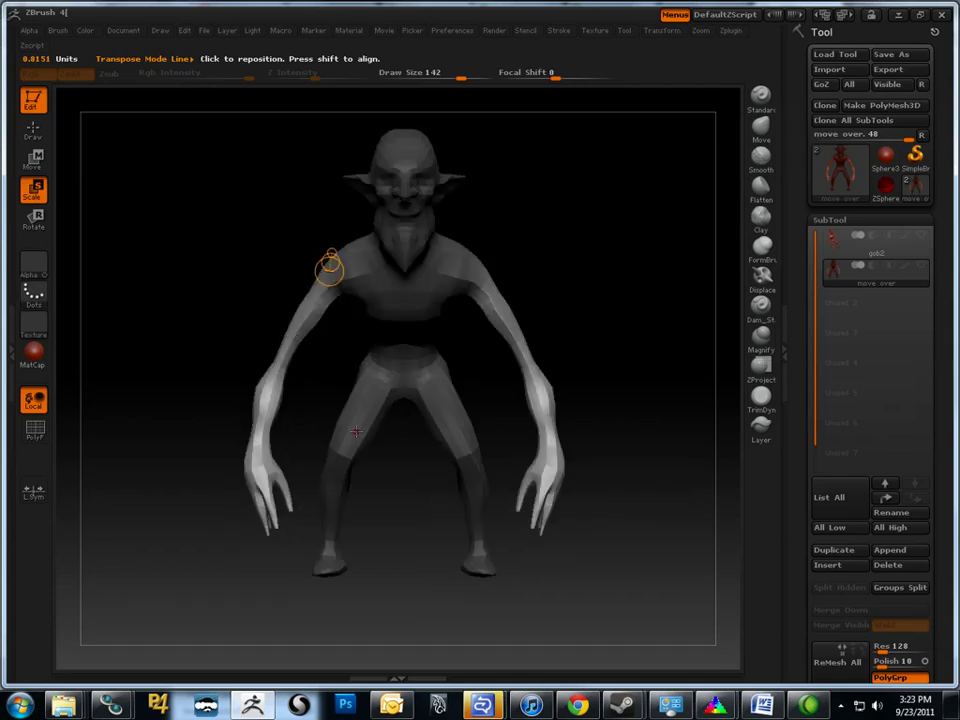
- Mask everything except the legs, and scale them using an action line about 1.72 units long from the hip along the thigh
{"action": "left_click_drag", "start_coordinate": [397, 366], "coordinate": [372, 395], "text": "ctrl"}
{"action": "left_click_drag", "start_coordinate": [230, 400], "coordinate": [425, 468]}
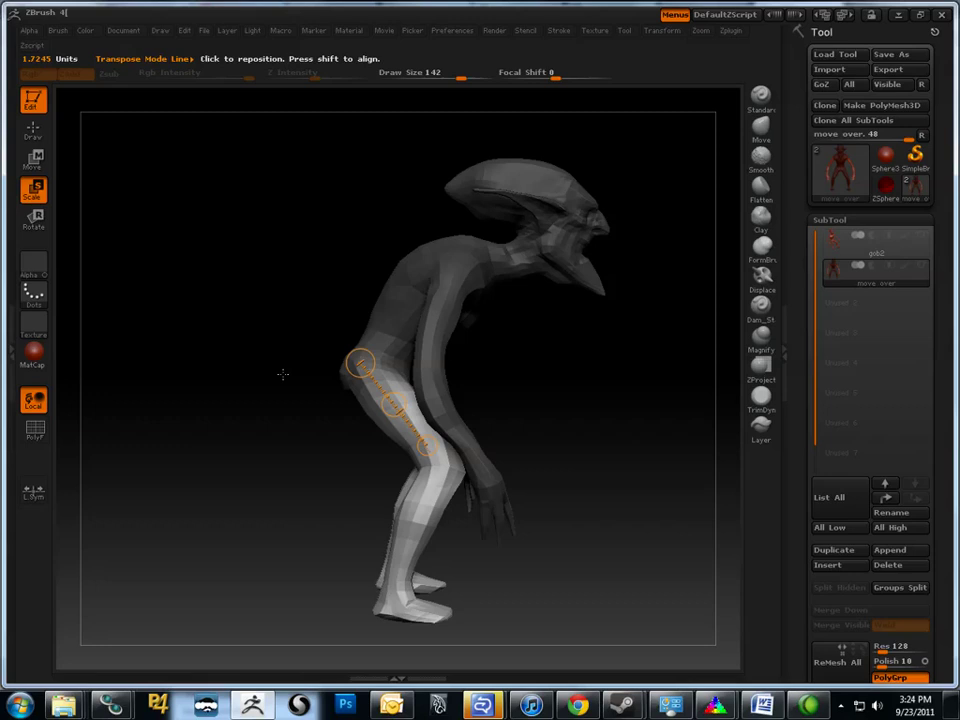
- Mask everything except the feet, and scale them up slightly with an action line from heel to toe
{"action": "left_click_drag", "start_coordinate": [281, 375], "coordinate": [266, 306], "text": "alt"}
{"action": "mouse_move", "coordinate": [346, 407]}
{"action": "left_mouse_down"}
{"action": "mouse_move", "coordinate": [357, 436]}
{"action": "mouse_move", "coordinate": [392, 432]}
{"action": "left_mouse_up"}
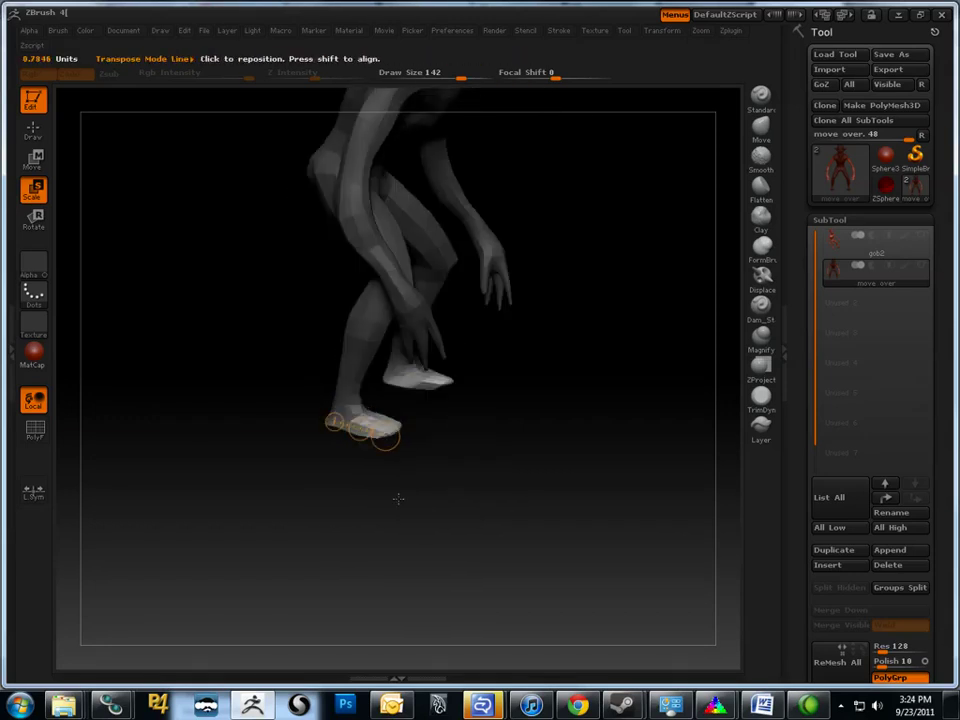
{"action": "left_click_drag", "start_coordinate": [336, 480], "coordinate": [398, 430]}
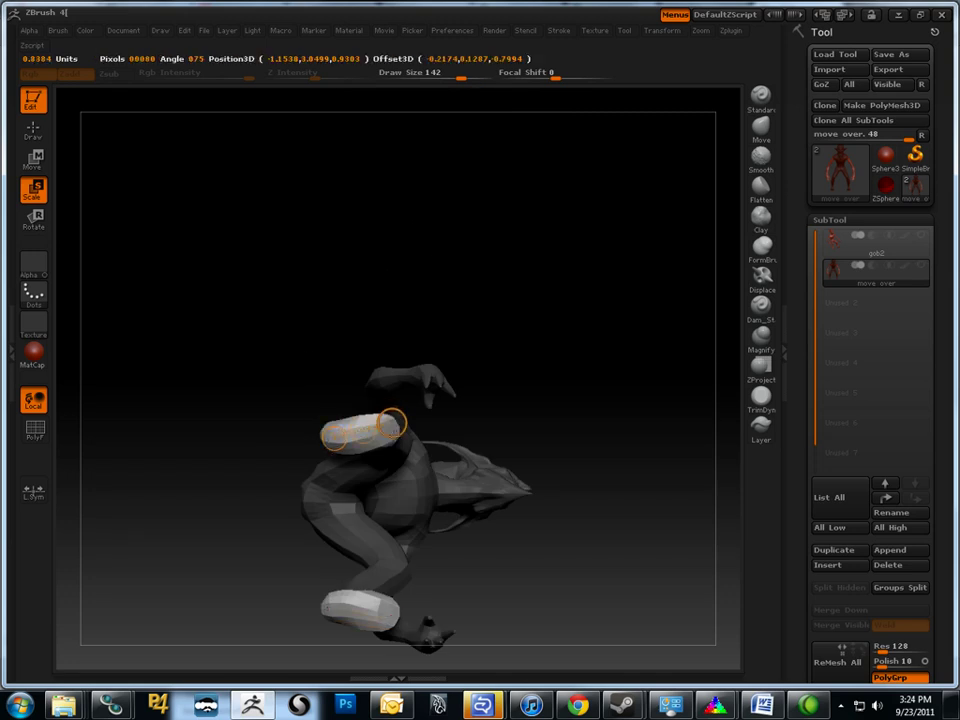
{"action": "left_click_drag", "start_coordinate": [288, 477], "coordinate": [268, 375]}
- Stretch the feet lengthwise with Transpose Move along the heel-to-toe action line, about 0.81 units long
{"action": "left_click", "coordinate": [31, 162]}
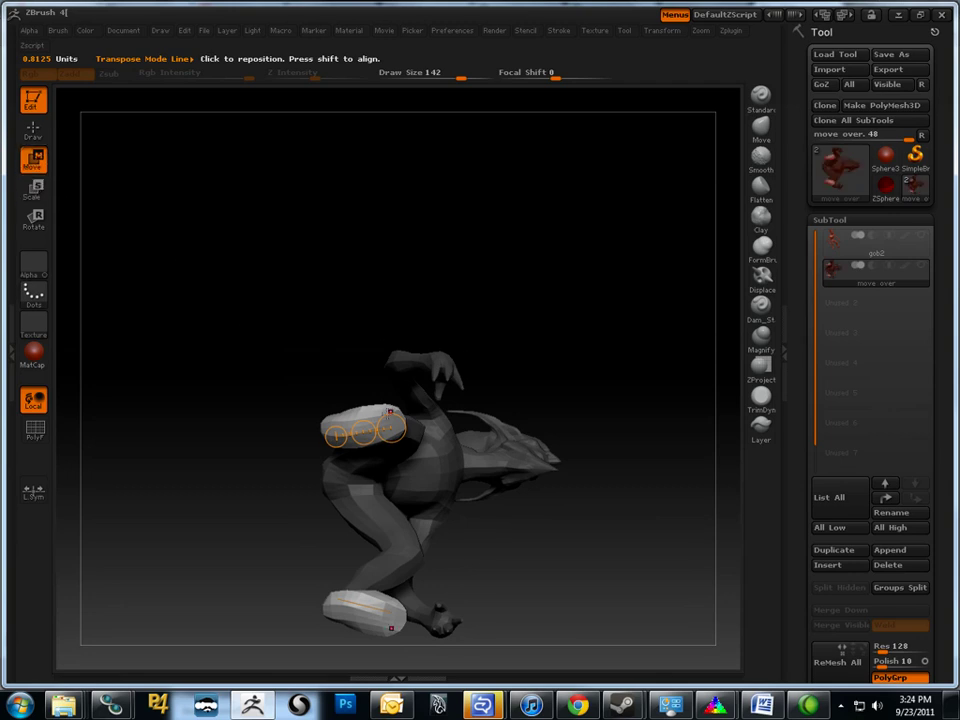
{"action": "left_click_drag", "start_coordinate": [274, 368], "coordinate": [294, 531]}
{"action": "mouse_move", "coordinate": [362, 423]}
{"action": "left_mouse_down"}
{"action": "mouse_move", "coordinate": [389, 433]}
{"action": "mouse_move", "coordinate": [398, 418]}
{"action": "left_mouse_up"}
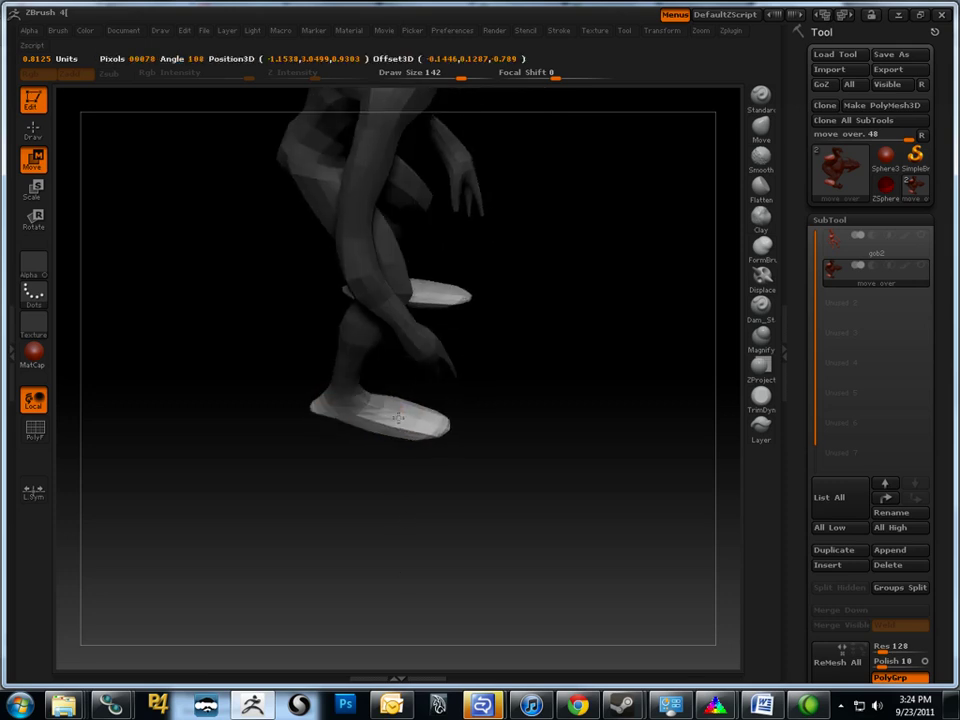
{"action": "key", "text": "ctrl+z"}
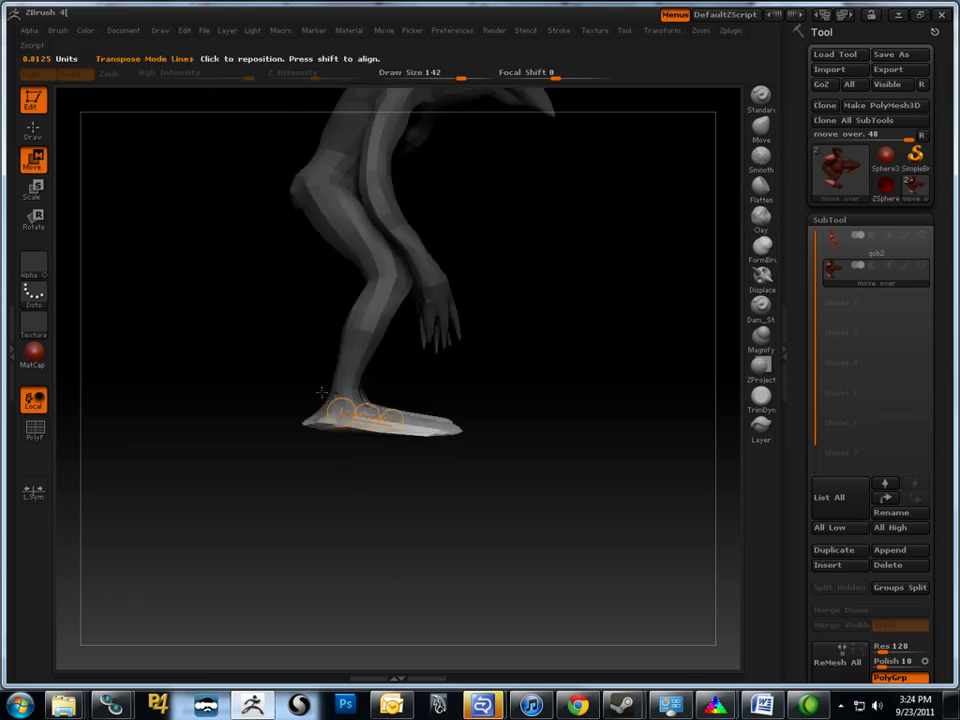
{"action": "left_click_drag", "start_coordinate": [335, 477], "coordinate": [337, 325]}
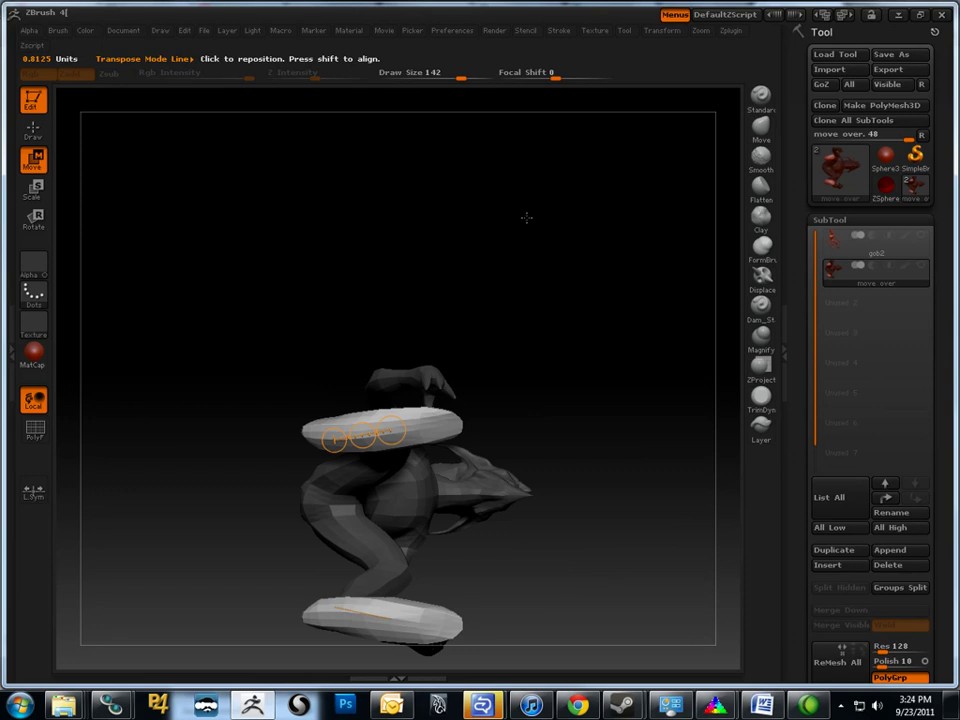
- Reshape the feet with the Move and Smooth brushes, and push the calves backward with the Move brush at draw size 74
{"action": "key", "text": "q"}
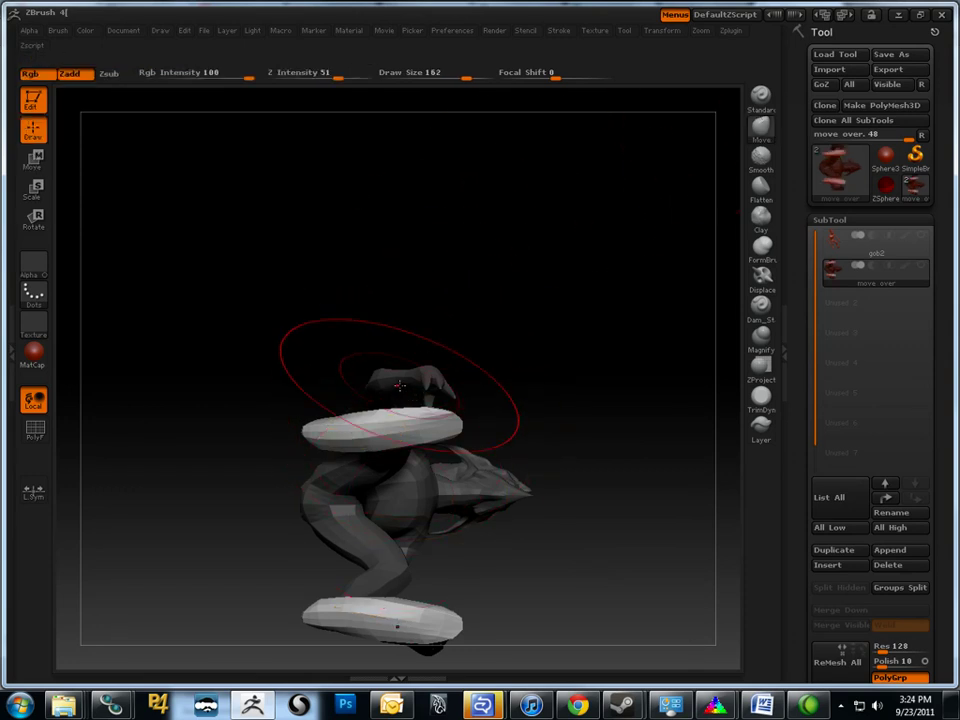
{"action": "left_click_drag", "start_coordinate": [409, 413], "coordinate": [343, 461]}
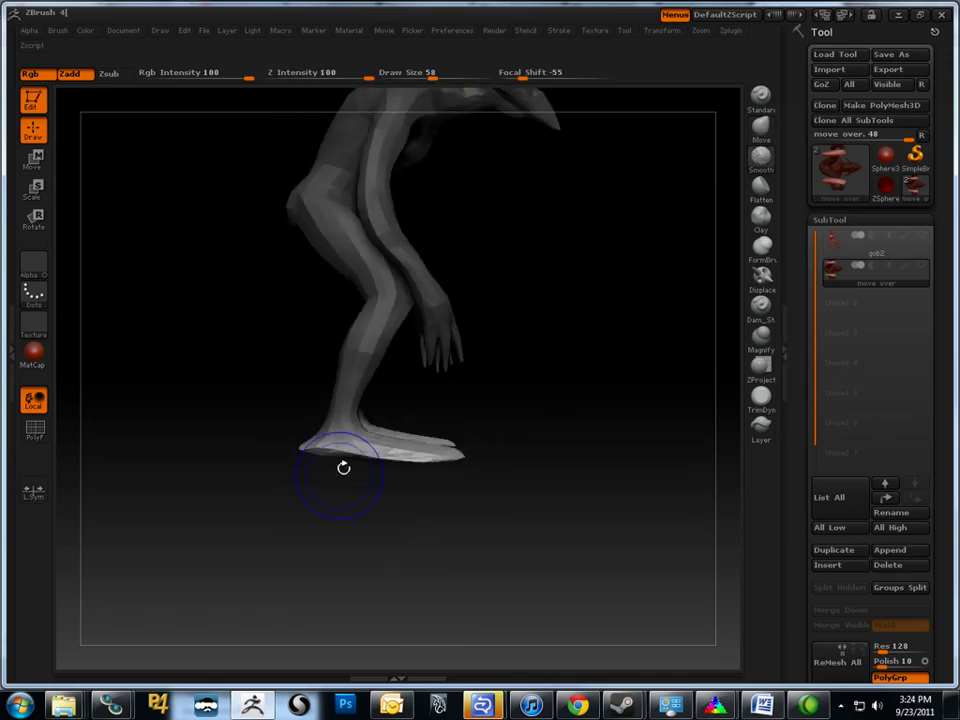
{"action": "mouse_move", "coordinate": [417, 442]}
{"action": "left_mouse_down"}
{"action": "mouse_move", "coordinate": [429, 482]}
{"action": "mouse_move", "coordinate": [415, 467]}
{"action": "mouse_move", "coordinate": [450, 491]}
{"action": "mouse_move", "coordinate": [428, 478]}
{"action": "mouse_move", "coordinate": [343, 510]}
{"action": "mouse_move", "coordinate": [407, 489]}
{"action": "mouse_move", "coordinate": [276, 451]}
{"action": "mouse_move", "coordinate": [317, 536]}
{"action": "mouse_move", "coordinate": [431, 472]}
{"action": "mouse_move", "coordinate": [343, 298]}
{"action": "mouse_move", "coordinate": [459, 420]}
{"action": "left_mouse_up"}
{"action": "key", "text": "shift"}
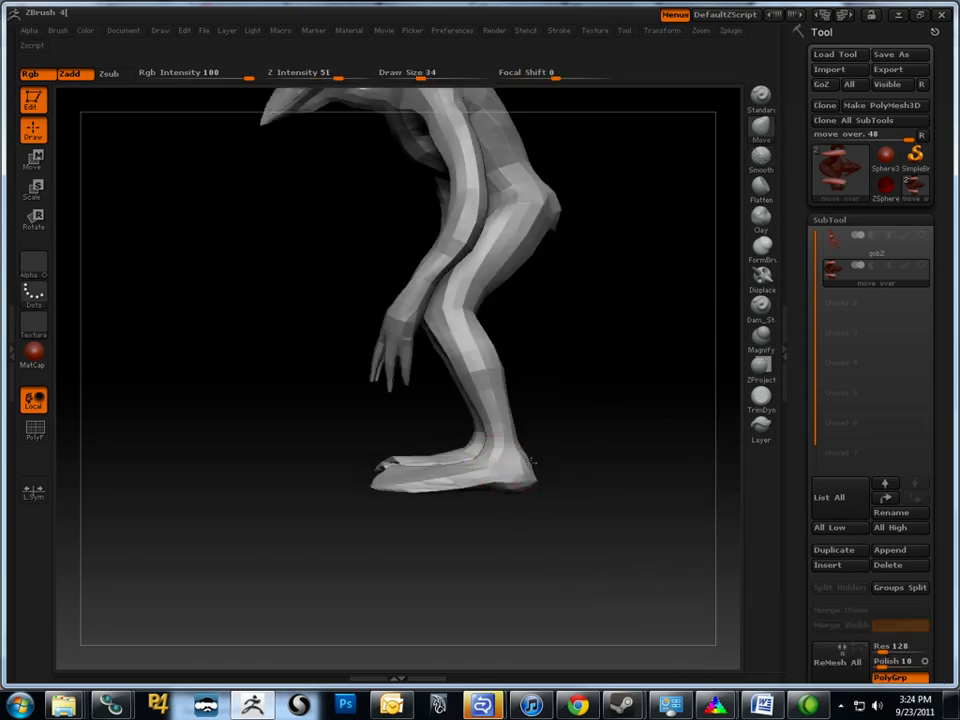
{"action": "key", "text": "s"}
{"action": "left_click_drag", "start_coordinate": [485, 348], "coordinate": [497, 348]}
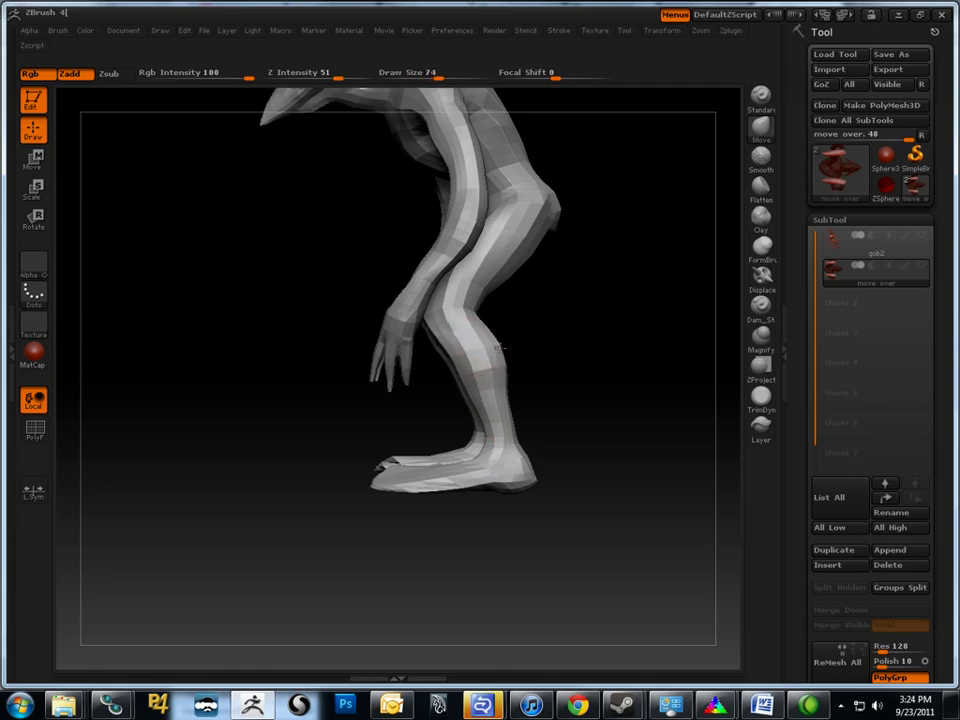
- Mask everything except the arms, and rotate them outward at the shoulders with Transpose Rotate using an action line about 2 units long
{"action": "left_click", "coordinate": [11, 200]}
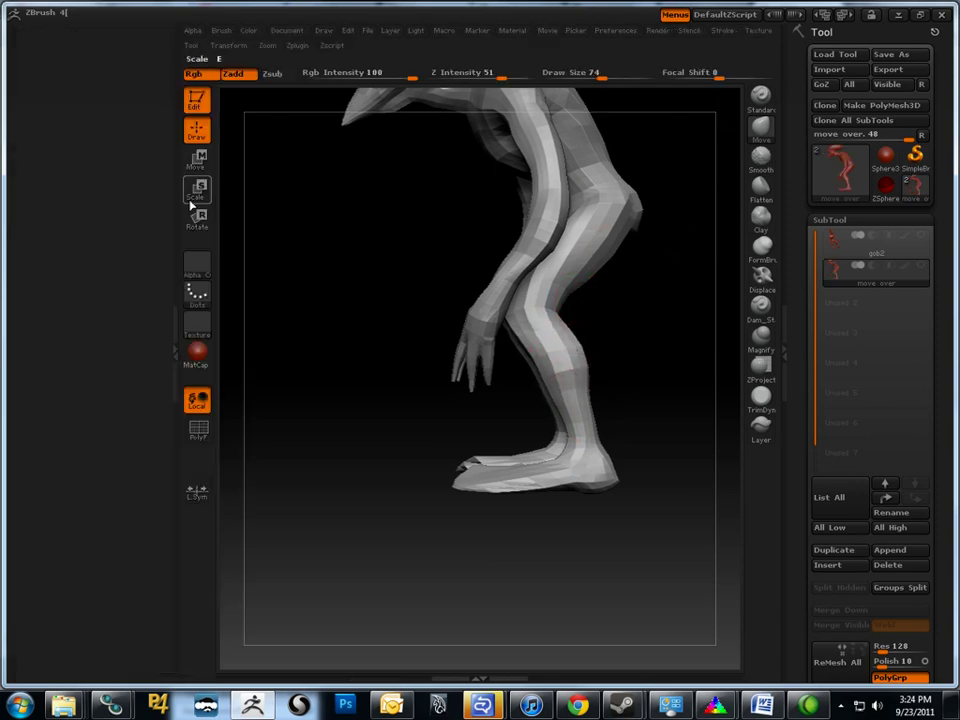
{"action": "left_click", "coordinate": [195, 192]}
{"action": "left_click_drag", "start_coordinate": [420, 545], "coordinate": [480, 515], "text": "shift"}
{"action": "left_click", "coordinate": [197, 222]}
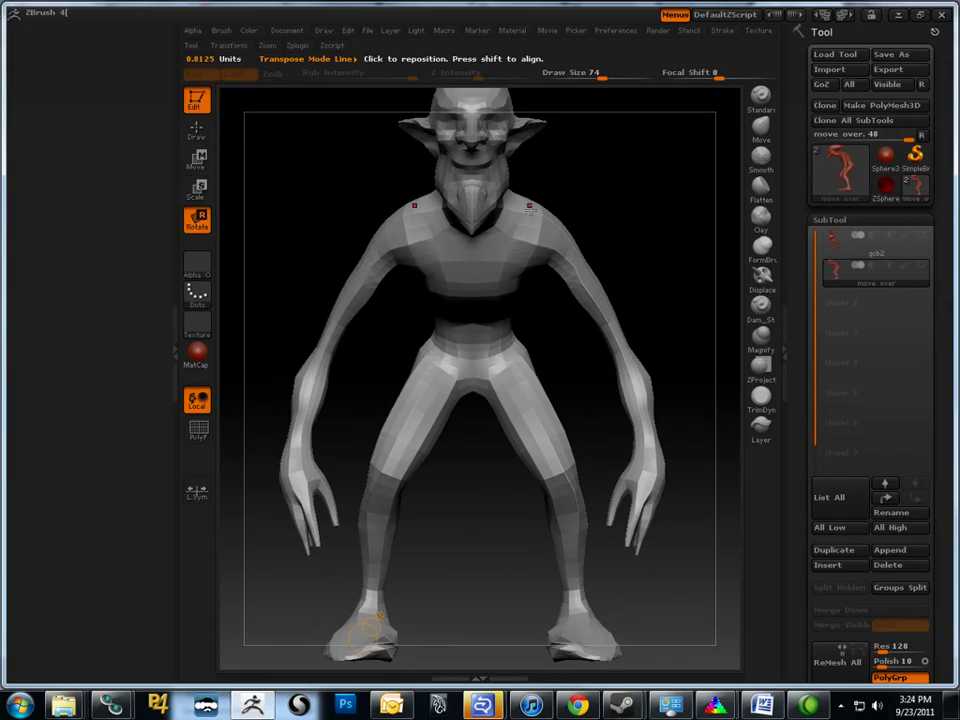
{"action": "left_click_drag", "start_coordinate": [527, 214], "coordinate": [587, 270], "text": "ctrl"}
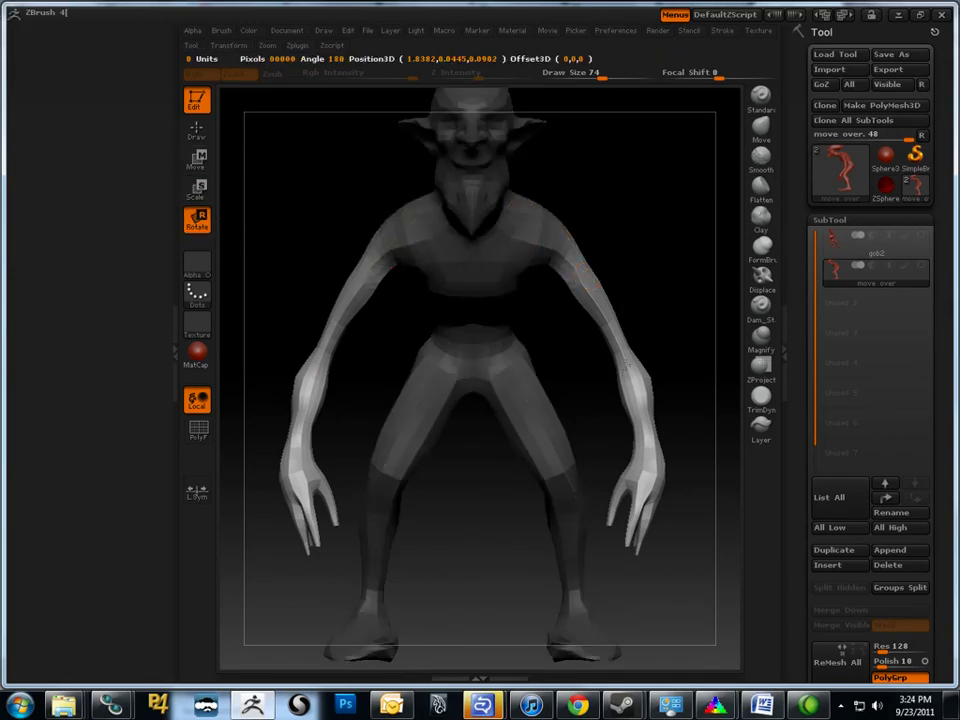
{"action": "mouse_move", "coordinate": [538, 227]}
{"action": "left_mouse_down"}
{"action": "mouse_move", "coordinate": [628, 369]}
{"action": "mouse_move", "coordinate": [656, 348]}
{"action": "left_mouse_up"}
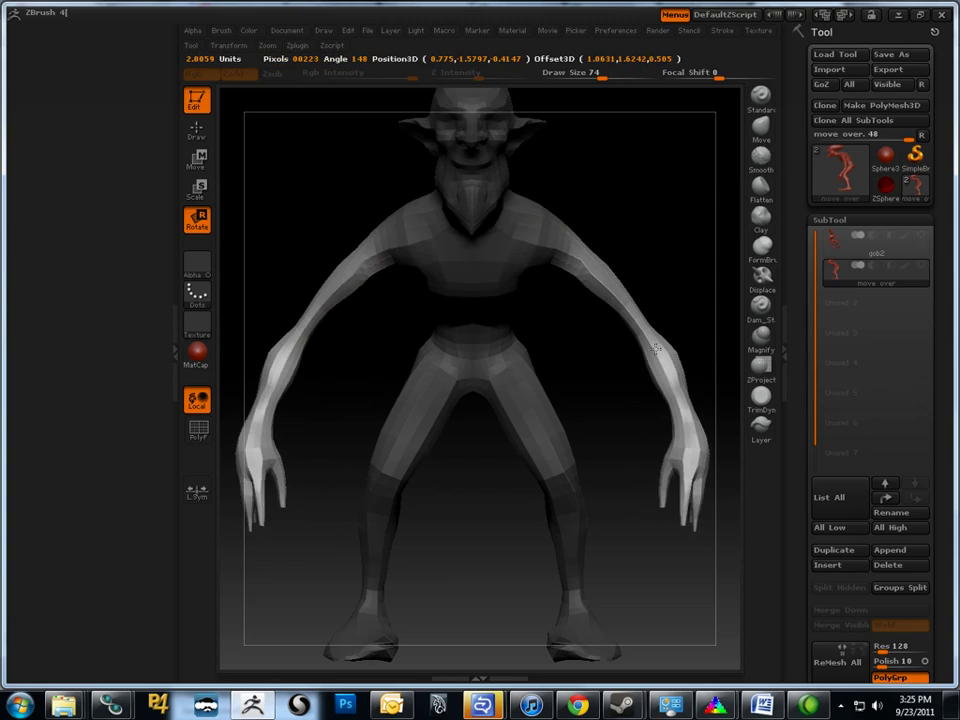
- Mask the upper arms, and rotate the forearms at the elbows using an action line about 1.61 units long down to the hand
{"action": "left_click_drag", "start_coordinate": [580, 360], "coordinate": [548, 363]}
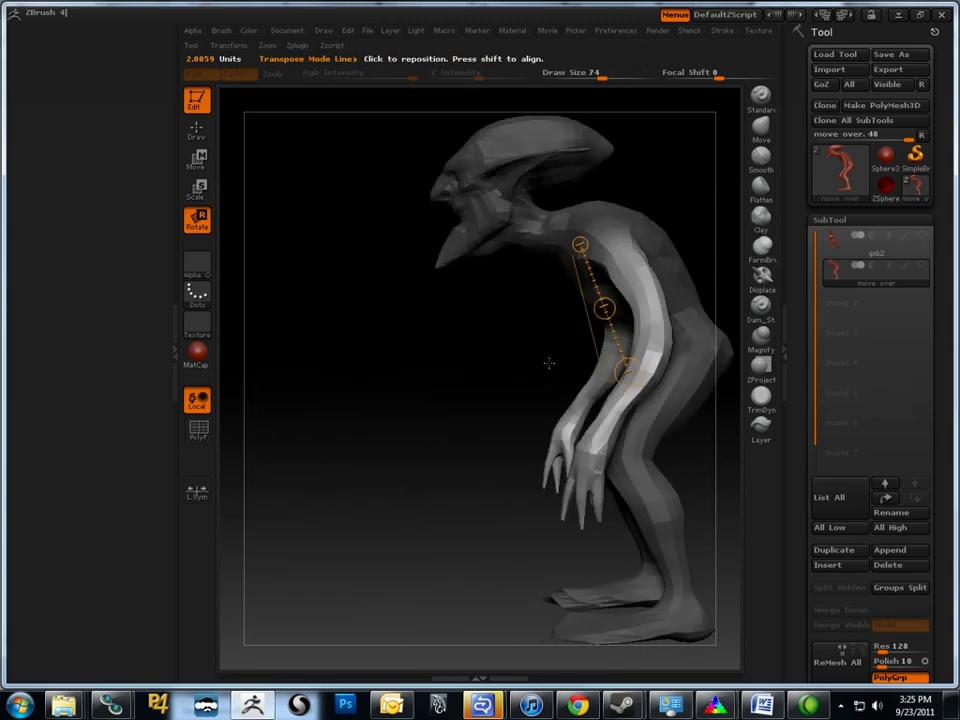
{"action": "mouse_move", "coordinate": [657, 334]}
{"action": "left_mouse_down"}
{"action": "mouse_move", "coordinate": [580, 450]}
{"action": "mouse_move", "coordinate": [594, 452]}
{"action": "mouse_move", "coordinate": [529, 379]}
{"action": "mouse_move", "coordinate": [559, 453]}
{"action": "mouse_move", "coordinate": [552, 438]}
{"action": "mouse_move", "coordinate": [578, 470]}
{"action": "left_mouse_up"}
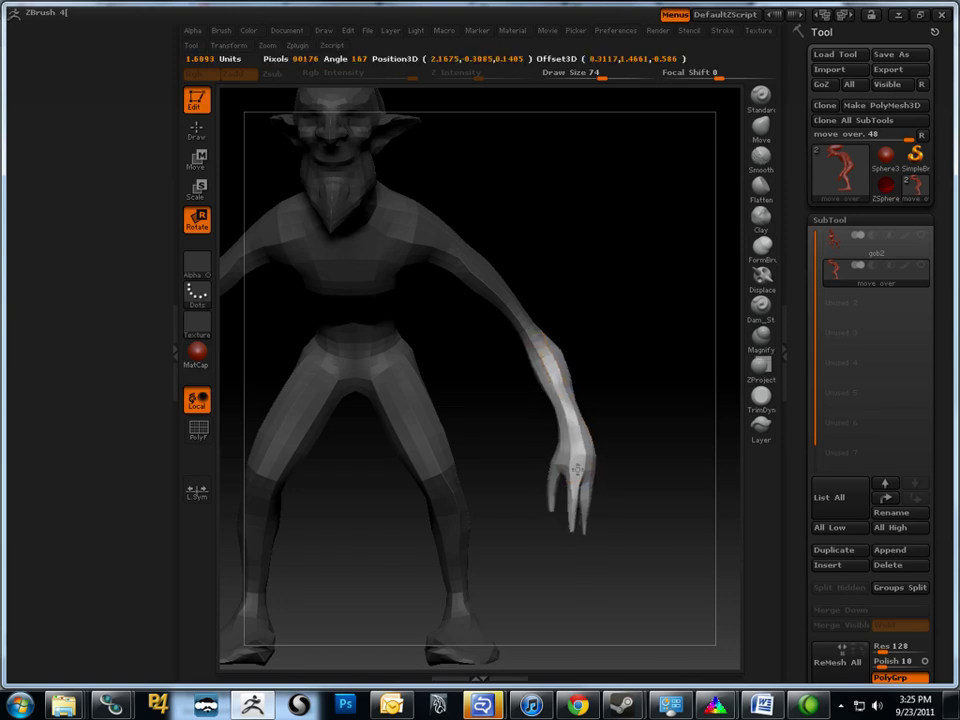
{"action": "left_click_drag", "start_coordinate": [520, 450], "coordinate": [548, 410]}
- Adjust the forearm size with Transpose Scale, and scale the whole arms down slightly after unmasking them up to the shoulders
{"action": "left_click", "coordinate": [197, 188]}
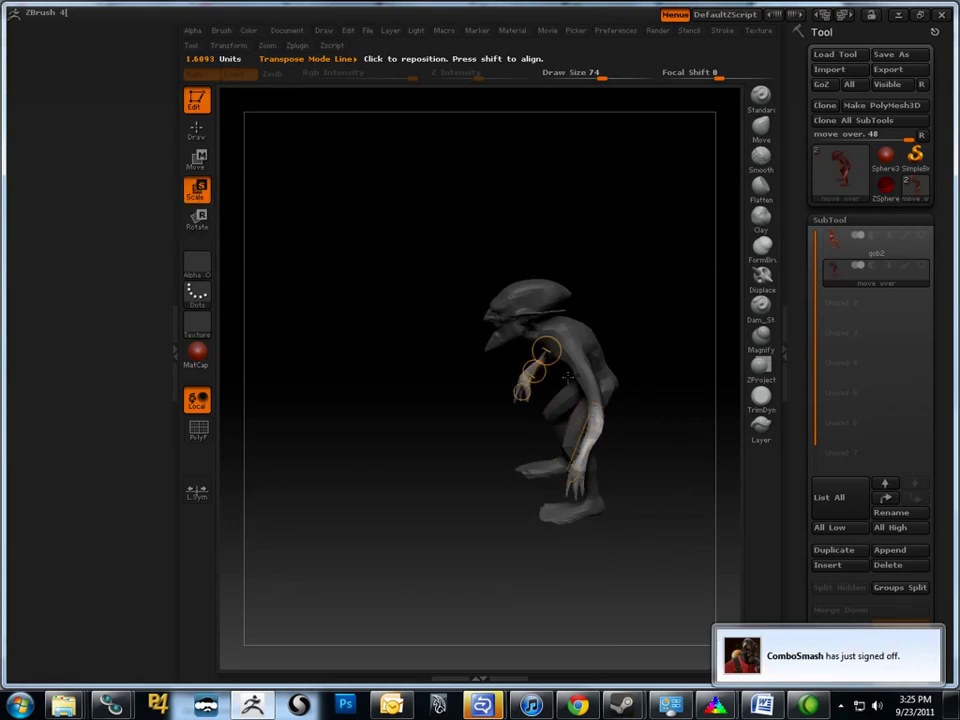
{"action": "left_click", "coordinate": [566, 471]}
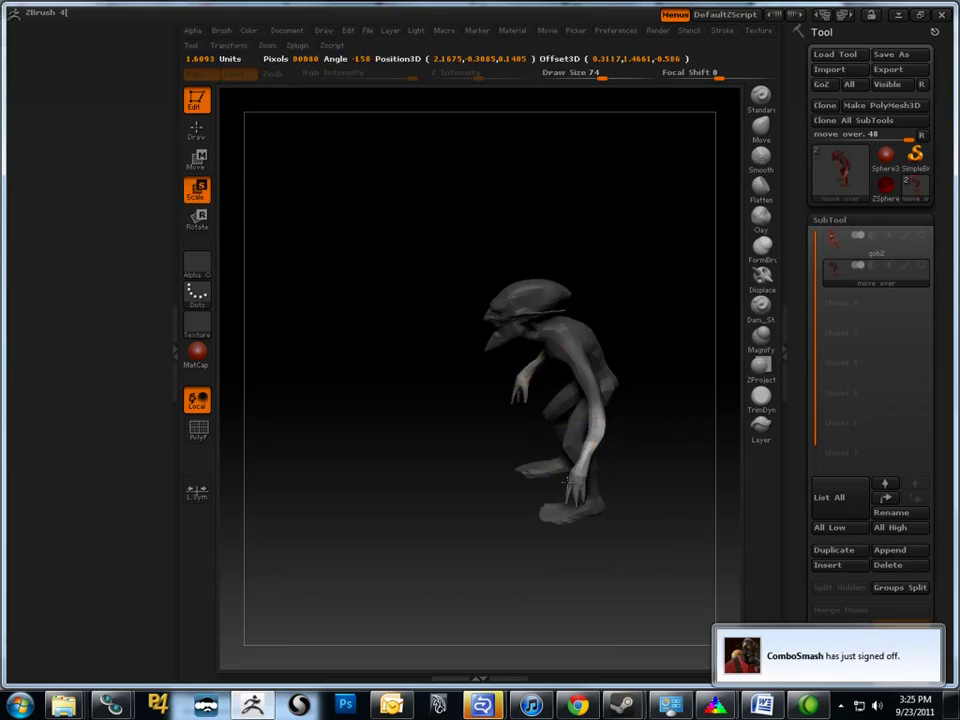
{"action": "mouse_move", "coordinate": [566, 482]}
{"action": "left_mouse_down"}
{"action": "mouse_move", "coordinate": [570, 345]}
{"action": "mouse_move", "coordinate": [598, 420]}
{"action": "left_mouse_up"}
{"action": "left_click", "coordinate": [576, 362]}
{"action": "left_click", "coordinate": [590, 402]}
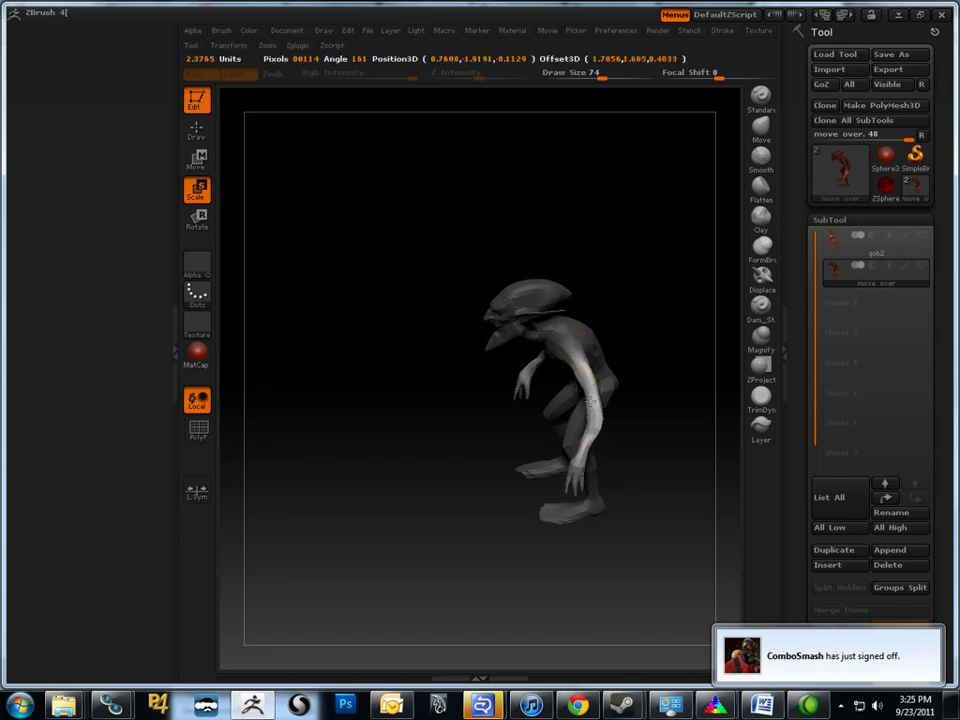
- Mask everything except the hands, and scale them with Transpose Scale using an action line from wrist to fingertips
{"action": "mouse_move", "coordinate": [373, 227]}
{"action": "left_mouse_down"}
{"action": "mouse_move", "coordinate": [360, 176]}
{"action": "mouse_move", "coordinate": [421, 243]}
{"action": "mouse_move", "coordinate": [413, 300]}
{"action": "mouse_move", "coordinate": [600, 414]}
{"action": "left_mouse_up"}
{"action": "left_click_drag", "start_coordinate": [618, 479], "coordinate": [619, 525]}
{"action": "left_click_drag", "start_coordinate": [618, 478], "coordinate": [626, 639]}
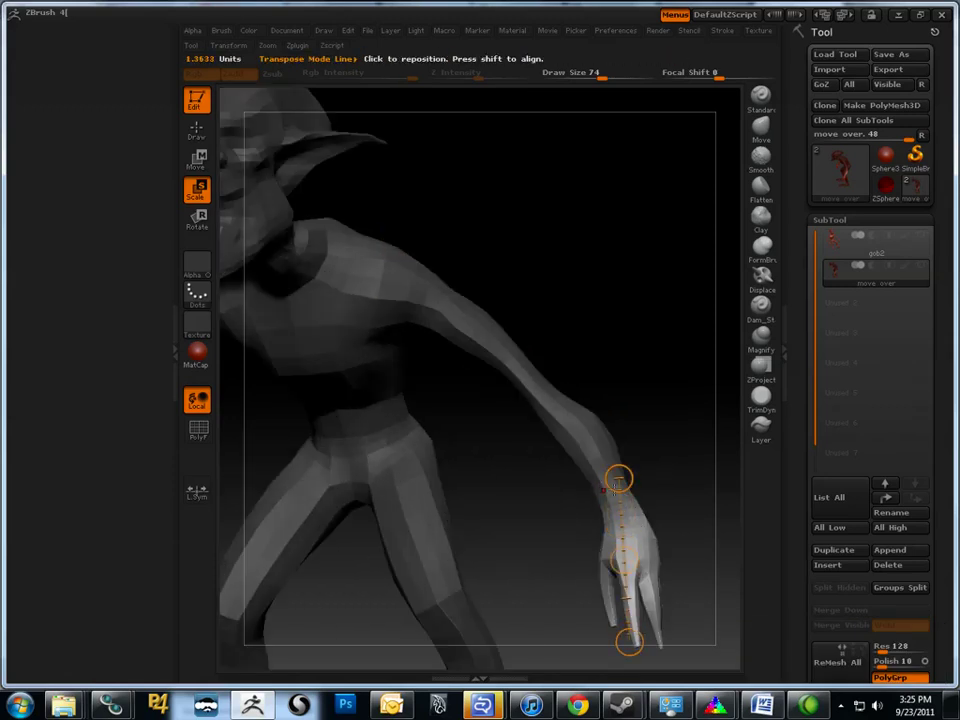
{"action": "left_click_drag", "start_coordinate": [621, 488], "coordinate": [628, 640]}
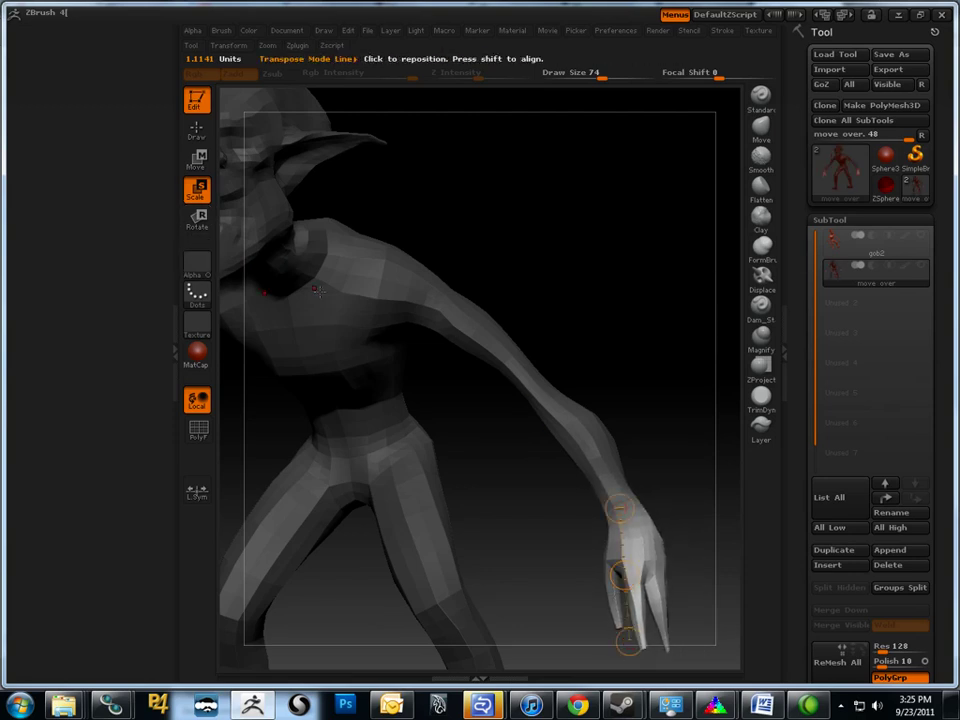
- Adjust the masked-off hands with Transpose Scale, and shift them slightly forward at the wrists with Transpose Move
{"action": "left_click_drag", "start_coordinate": [622, 575], "coordinate": [630, 600]}
{"action": "mouse_move", "coordinate": [480, 430]}
{"action": "left_mouse_down", "text": "alt"}
{"action": "mouse_move", "coordinate": [489, 358]}
{"action": "mouse_move", "coordinate": [426, 358]}
{"action": "mouse_move", "coordinate": [339, 287]}
{"action": "mouse_move", "coordinate": [317, 306]}
{"action": "mouse_move", "coordinate": [467, 440]}
{"action": "left_mouse_up", "text": "alt"}
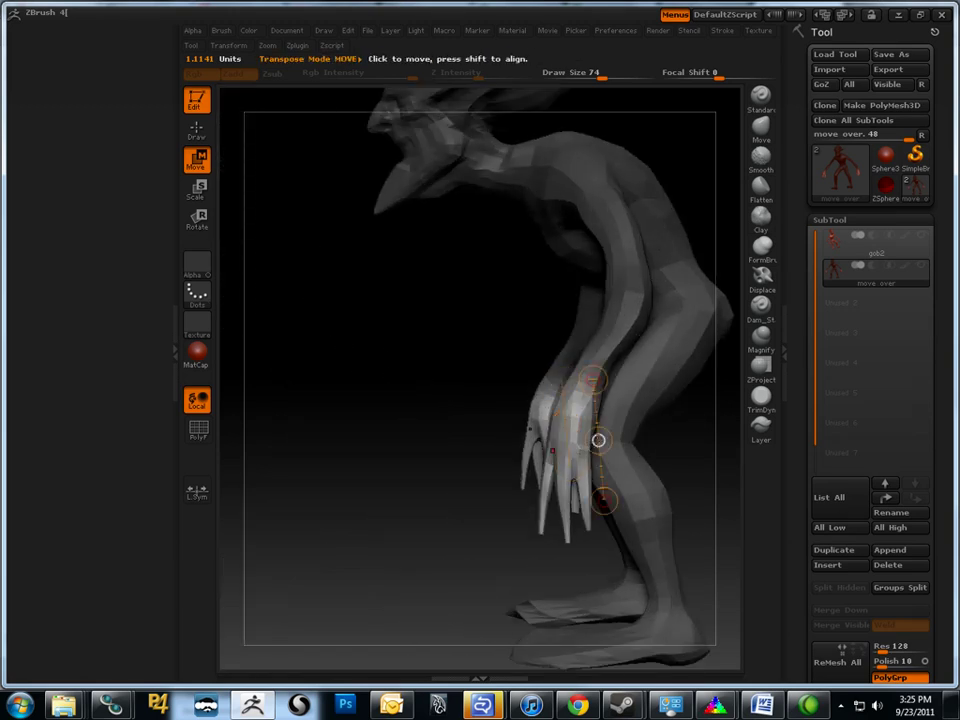
{"action": "left_click_drag", "start_coordinate": [598, 439], "coordinate": [565, 422]}
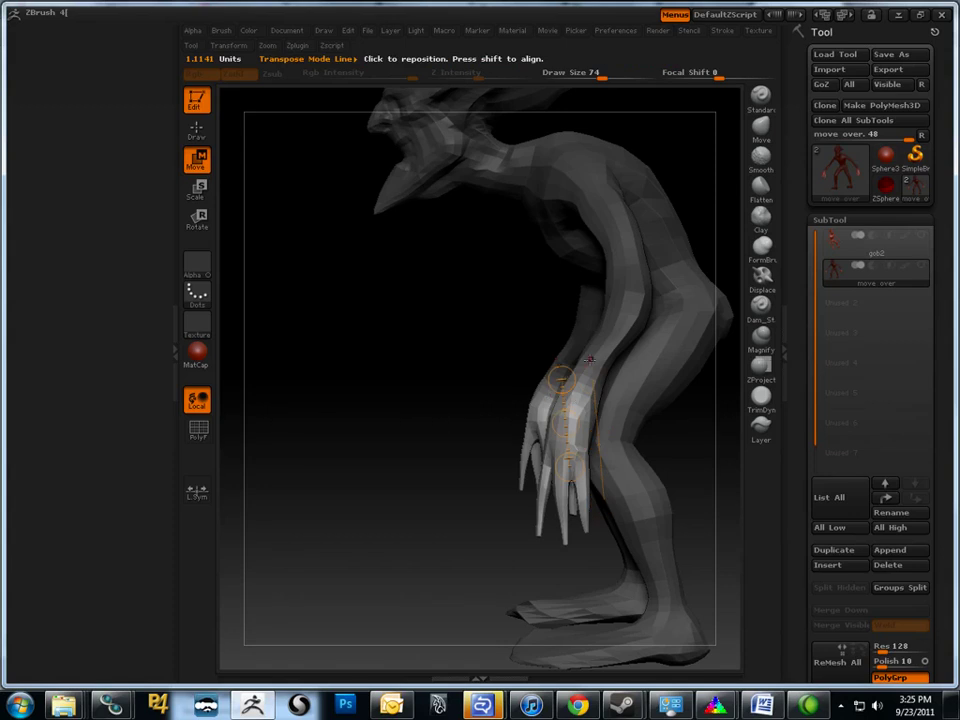
- Extend the unmasked area from the hands up to the elbows, and reshape the elbow area with the Move brush
{"action": "mouse_move", "coordinate": [639, 262]}
{"action": "left_mouse_down", "text": "ctrl"}
{"action": "mouse_move", "coordinate": [631, 280]}
{"action": "mouse_move", "coordinate": [636, 265]}
{"action": "left_mouse_up", "text": "ctrl"}
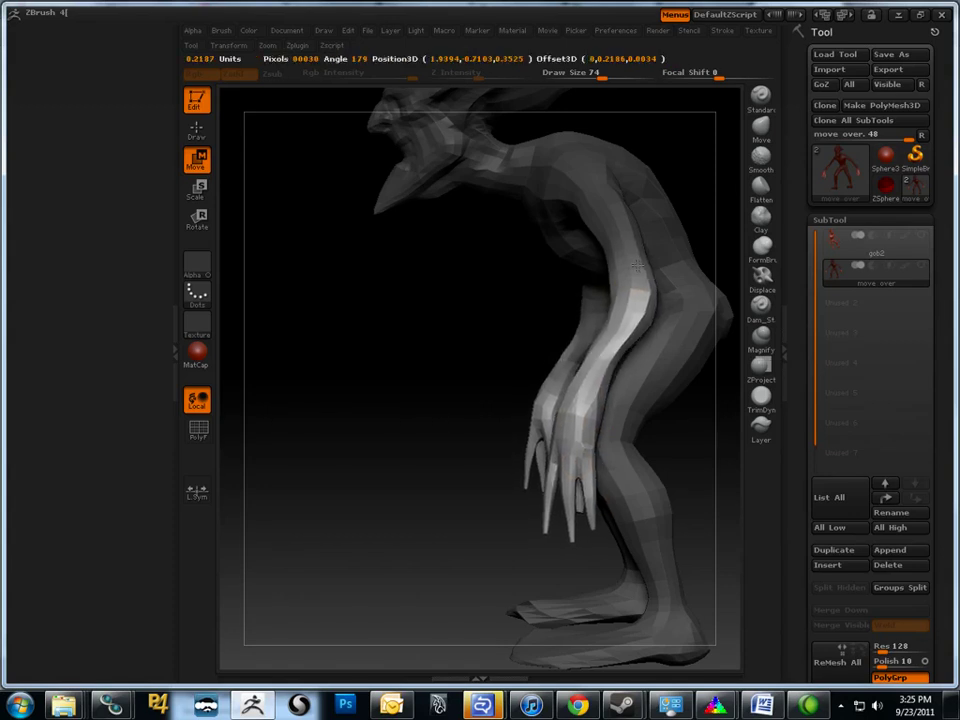
{"action": "left_click_drag", "start_coordinate": [540, 285], "coordinate": [497, 393]}
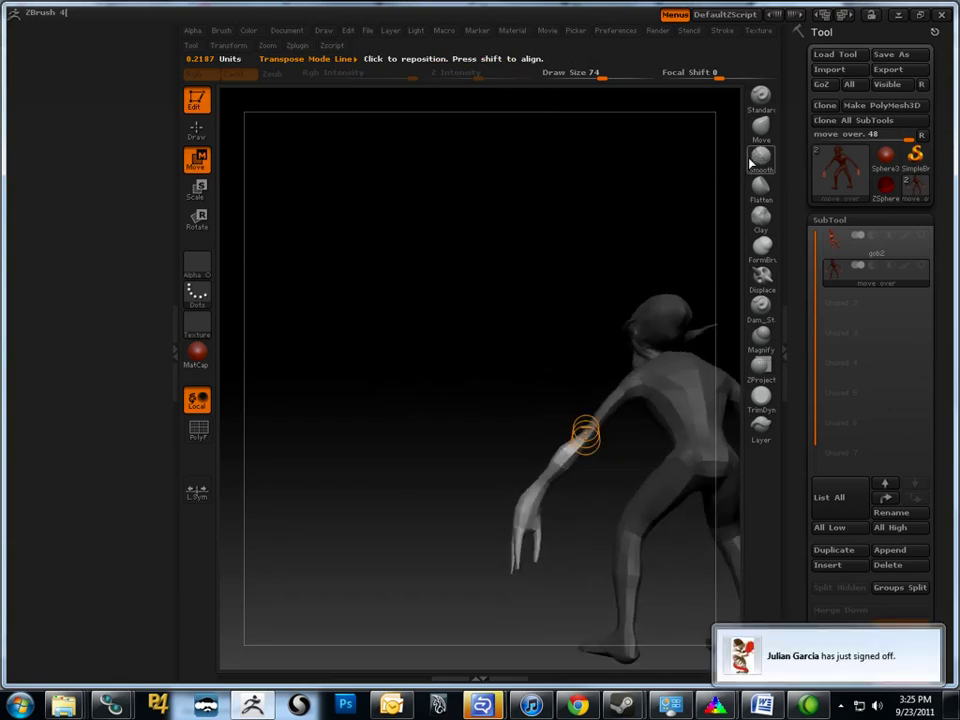
{"action": "key", "text": "q"}
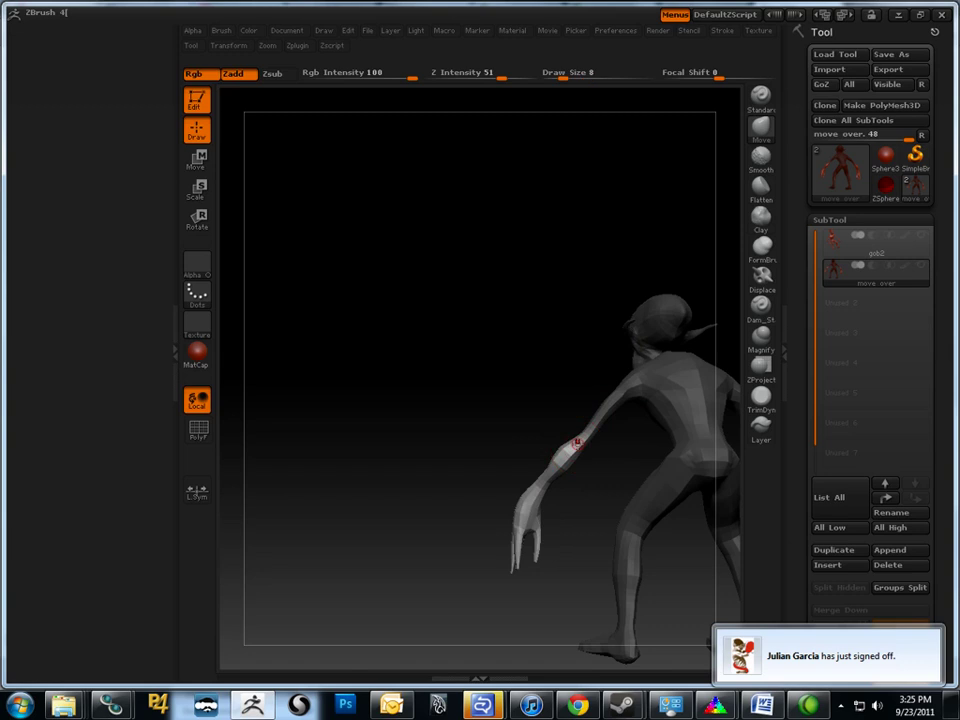
{"action": "mouse_move", "coordinate": [586, 449]}
{"action": "left_mouse_down"}
{"action": "mouse_move", "coordinate": [540, 440]}
{"action": "mouse_move", "coordinate": [573, 435]}
{"action": "left_mouse_up"}
{"action": "left_click_drag", "start_coordinate": [553, 387], "coordinate": [505, 450]}
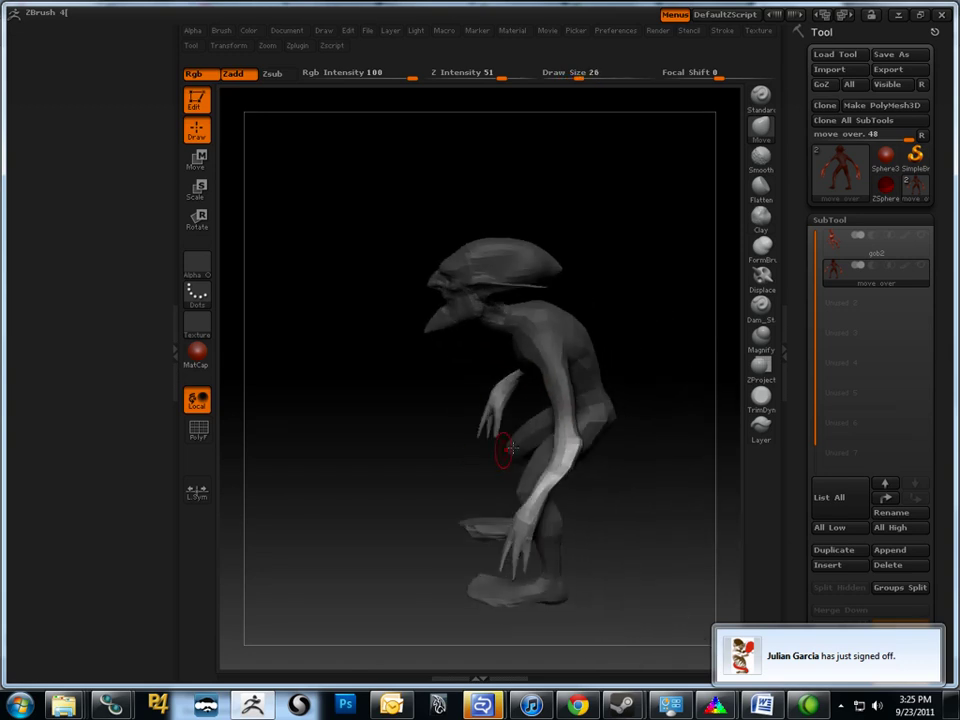